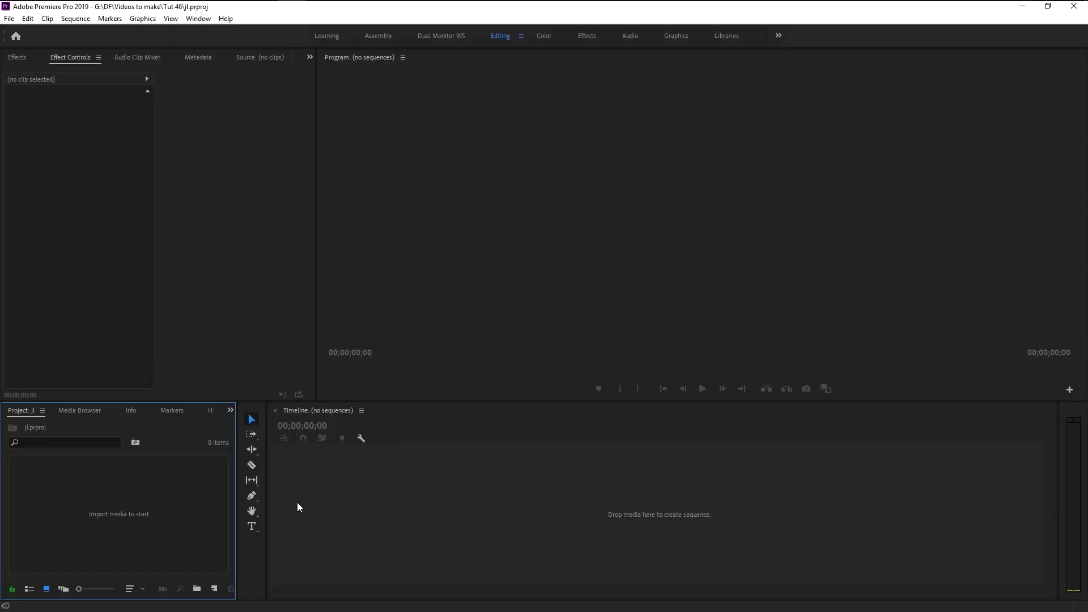
Step: Import stock 1.mp4 and stock 2.mp4 into the Project panel
{"action": "left_click", "coordinate": [125, 6]}
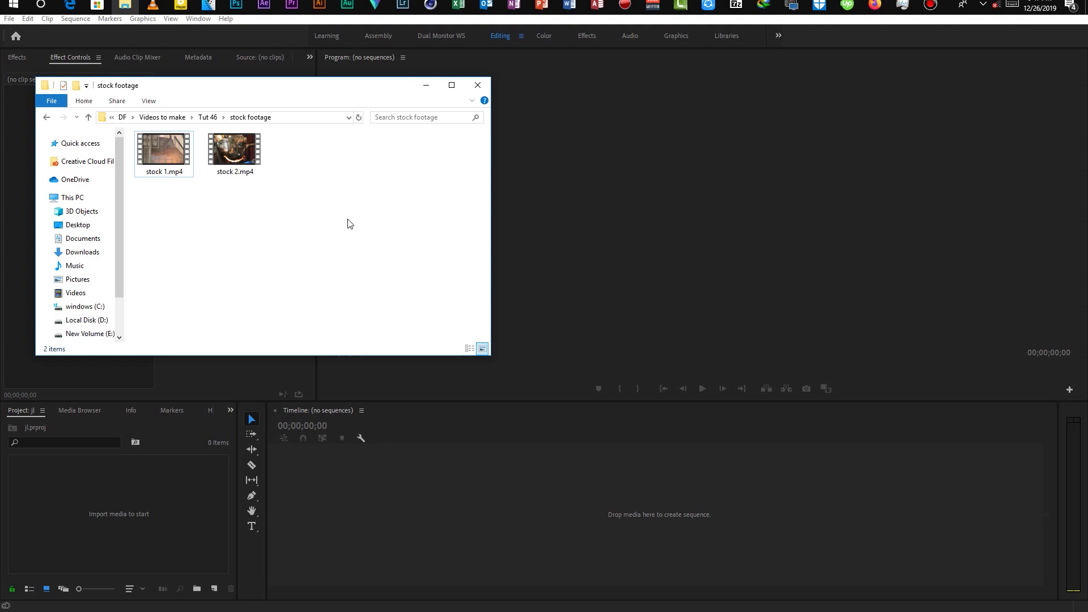
{"action": "mouse_move", "coordinate": [349, 223]}
{"action": "left_mouse_down"}
{"action": "mouse_move", "coordinate": [161, 154]}
{"action": "mouse_move", "coordinate": [184, 521]}
{"action": "left_mouse_up"}
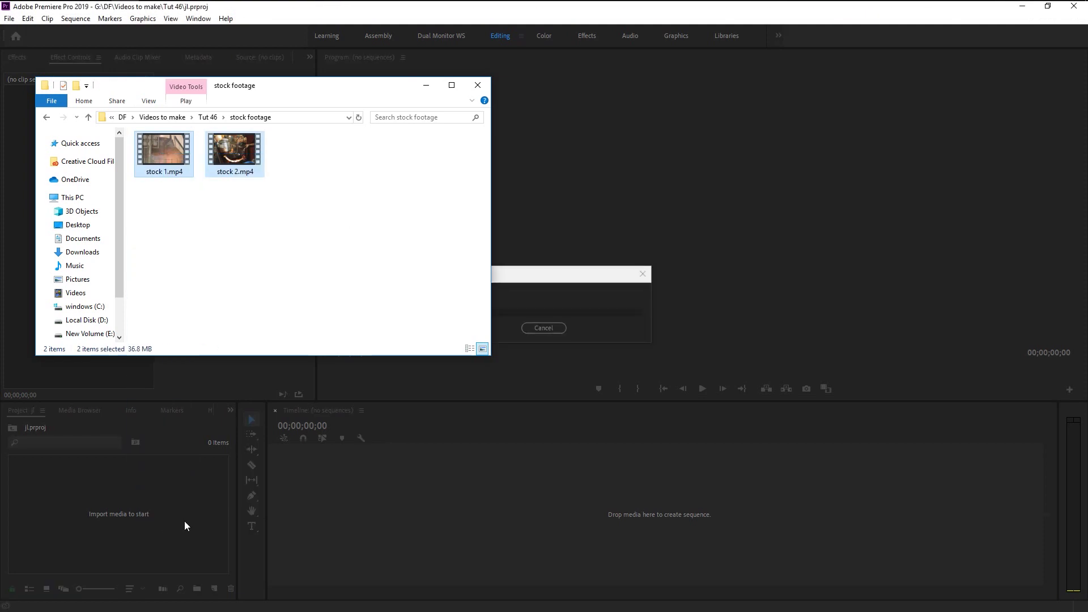
{"action": "left_click", "coordinate": [428, 86]}
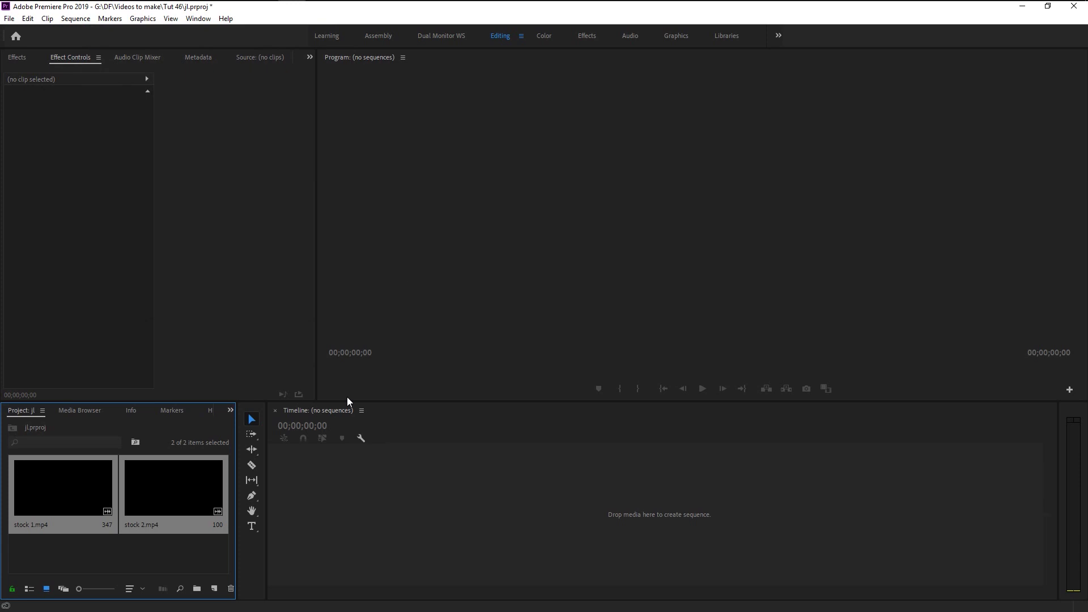
{"action": "left_click", "coordinate": [147, 560]}
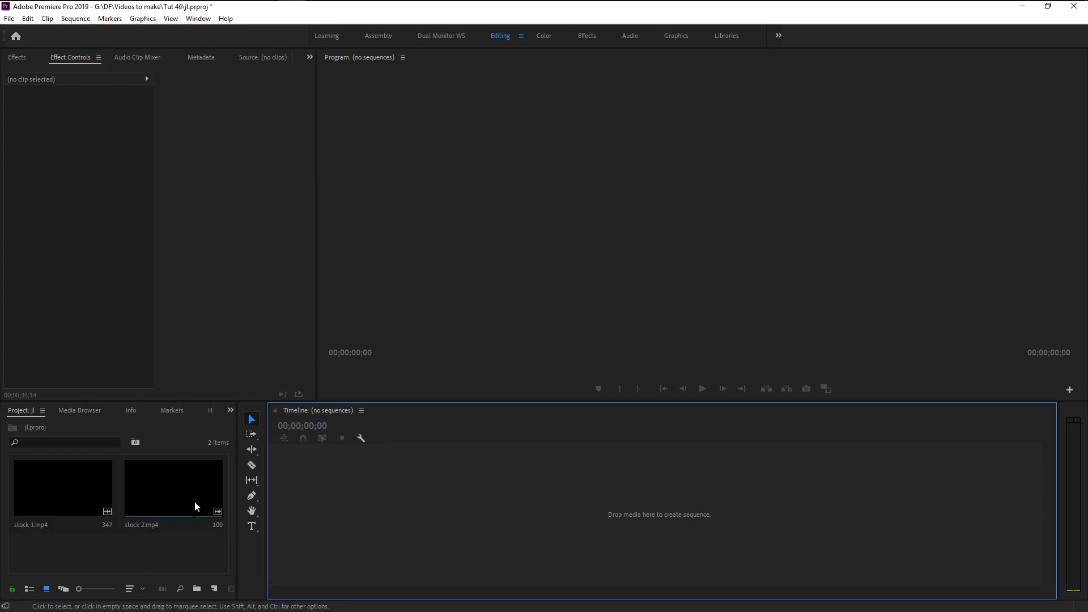
Step: Create a stock 2 sequence from stock 2.mp4 and play it
{"action": "left_click_drag", "start_coordinate": [177, 500], "coordinate": [426, 503]}
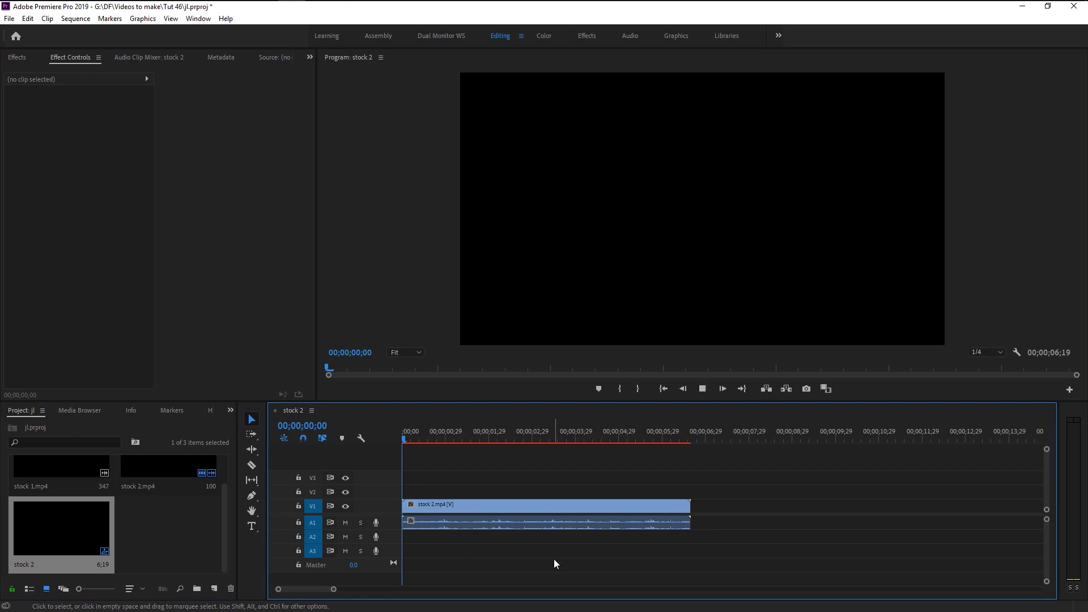
{"action": "key", "text": "space"}
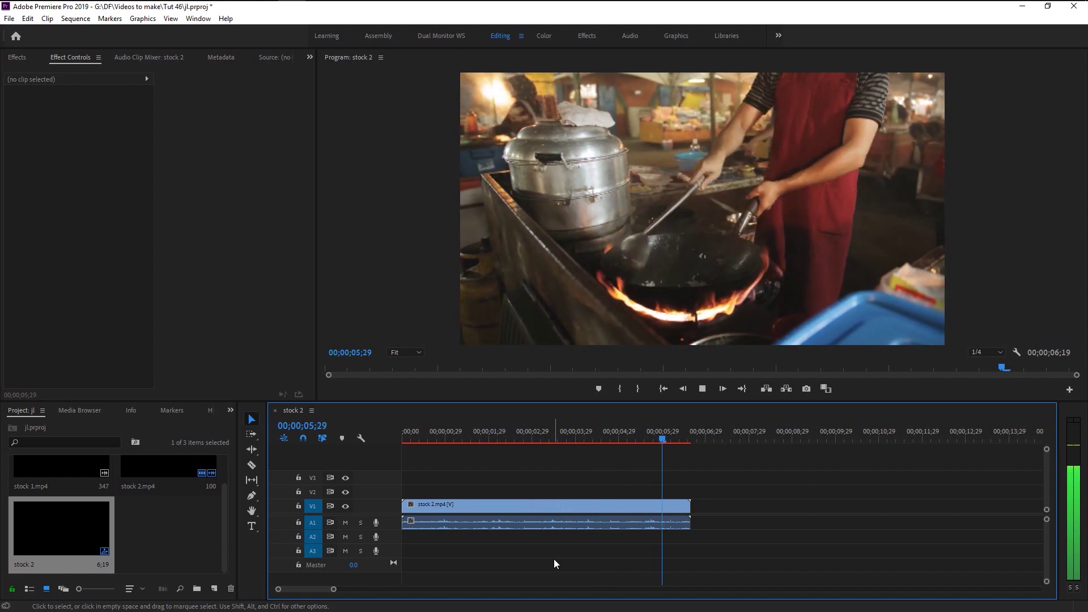
{"action": "key", "text": "minus"}
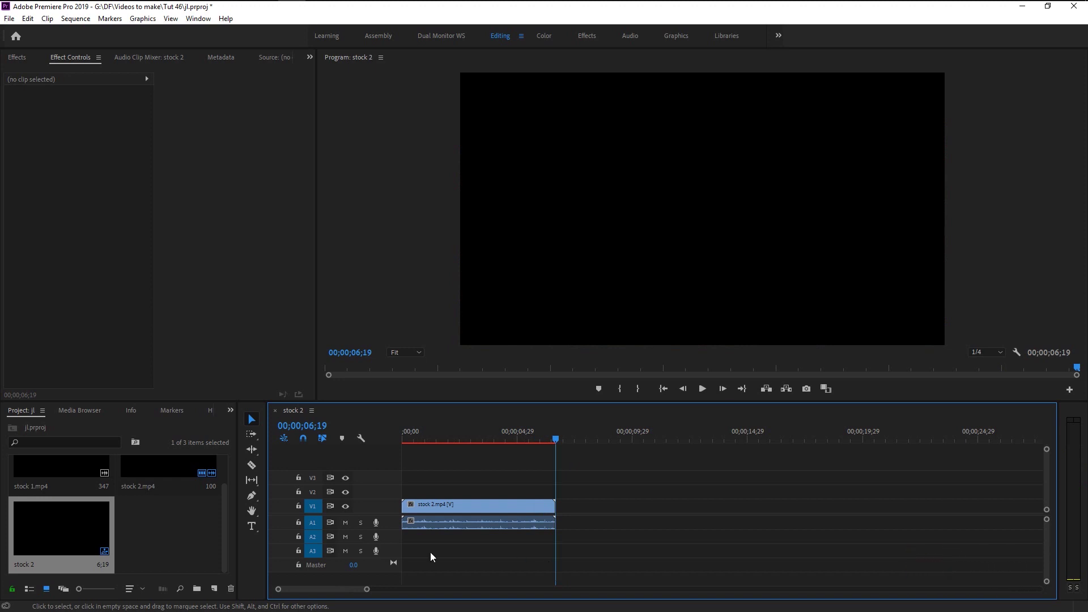
Step: Place stock 1.mp4 on V1/A1 after the cooking clip with a gap, and play it
{"action": "scroll", "coordinate": [171, 544], "scroll_direction": "up", "scroll_amount": 1}
{"action": "left_click_drag", "start_coordinate": [96, 514], "coordinate": [598, 514]}
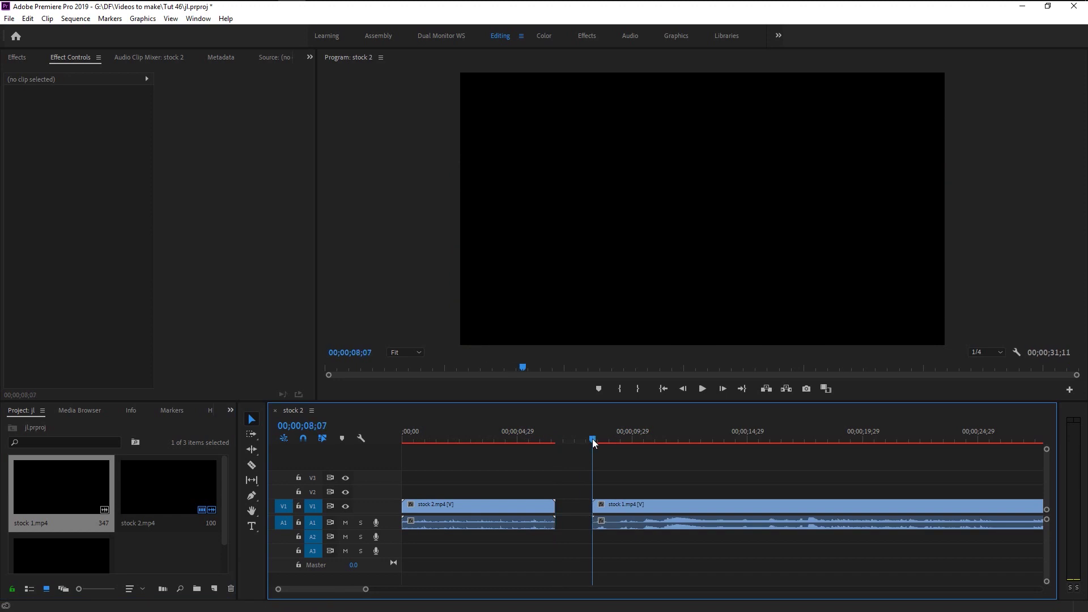
{"action": "key", "text": "space"}
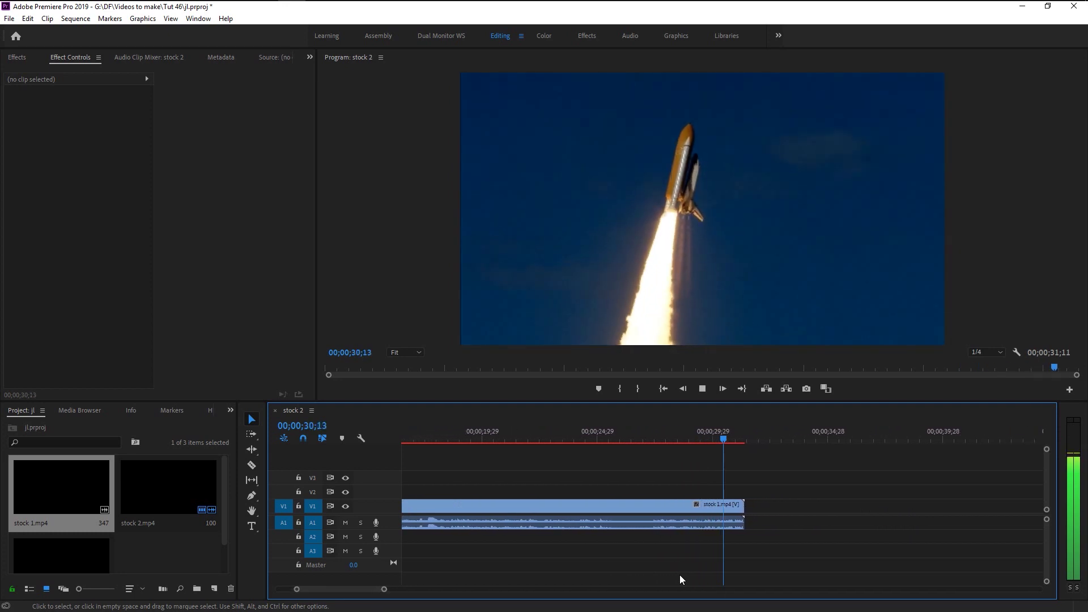
{"action": "scroll", "coordinate": [640, 546], "scroll_direction": "down", "scroll_amount": 2}
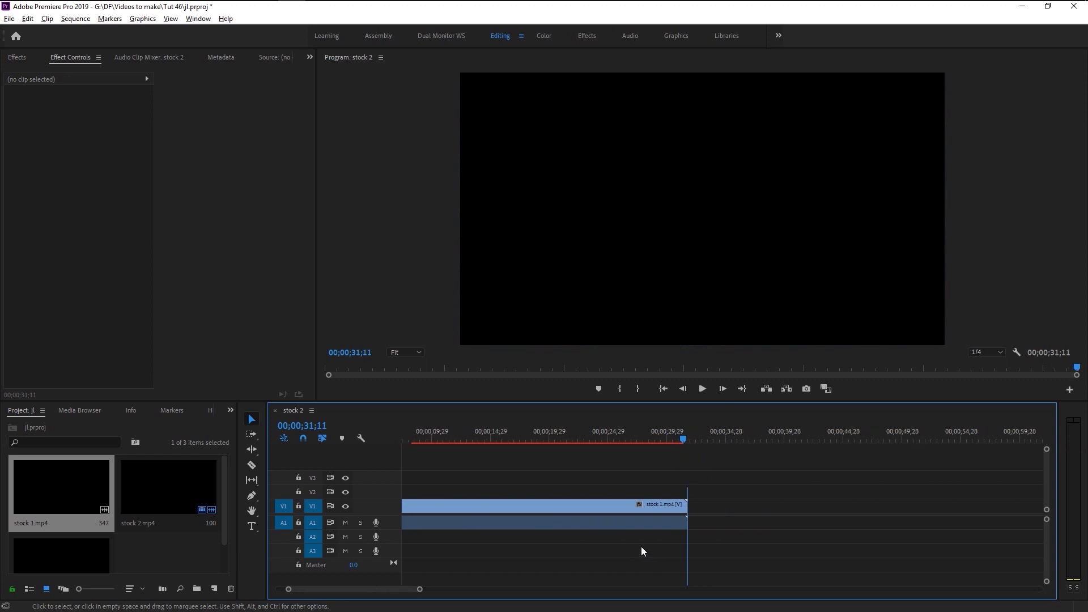
{"action": "scroll", "coordinate": [638, 546], "scroll_direction": "down", "scroll_amount": 2}
{"action": "scroll", "coordinate": [436, 566], "scroll_direction": "up", "scroll_amount": 2}
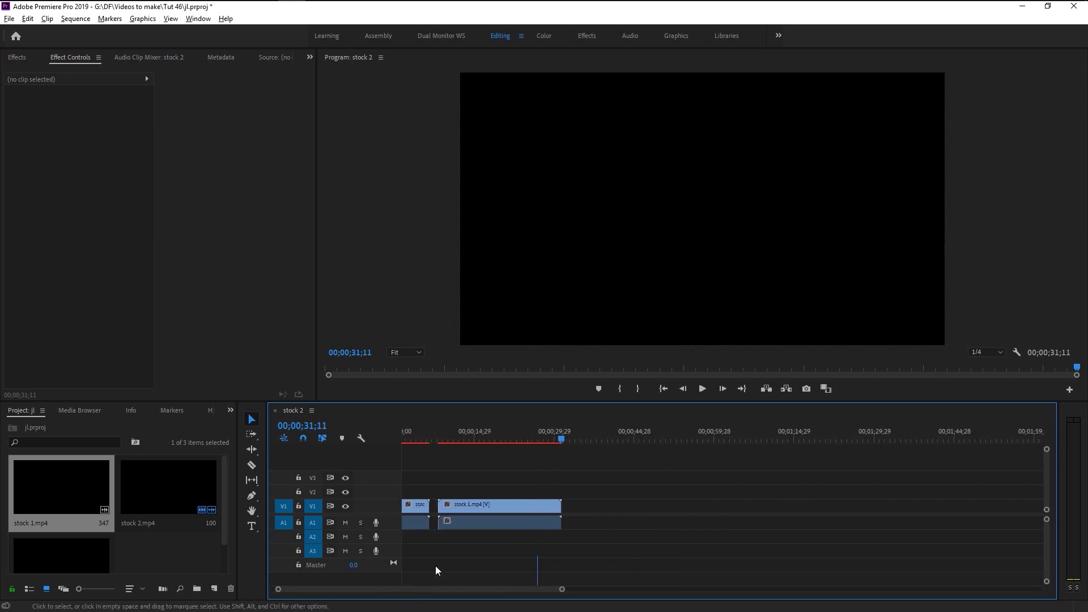
{"action": "scroll", "coordinate": [427, 563], "scroll_direction": "up", "scroll_amount": 3}
{"action": "scroll", "coordinate": [427, 563], "scroll_direction": "up", "scroll_amount": 2}
{"action": "left_click_drag", "start_coordinate": [315, 588], "coordinate": [282, 589]}
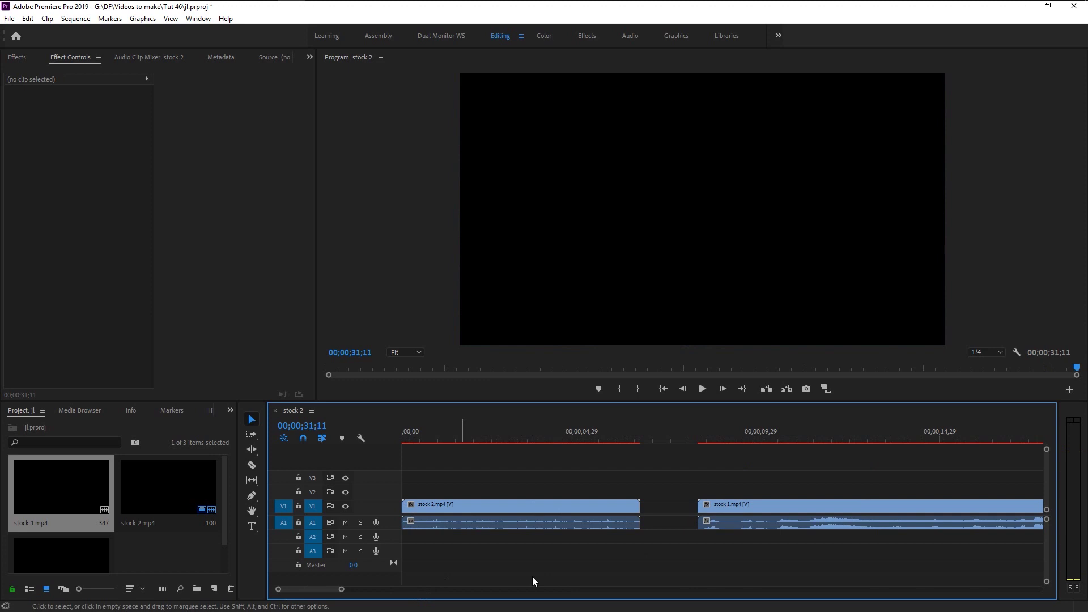
Step: Ripple delete the V1 gap so stock 1 follows stock 2 directly, then play the cut
{"action": "left_click", "coordinate": [670, 546]}
{"action": "key", "text": "="}
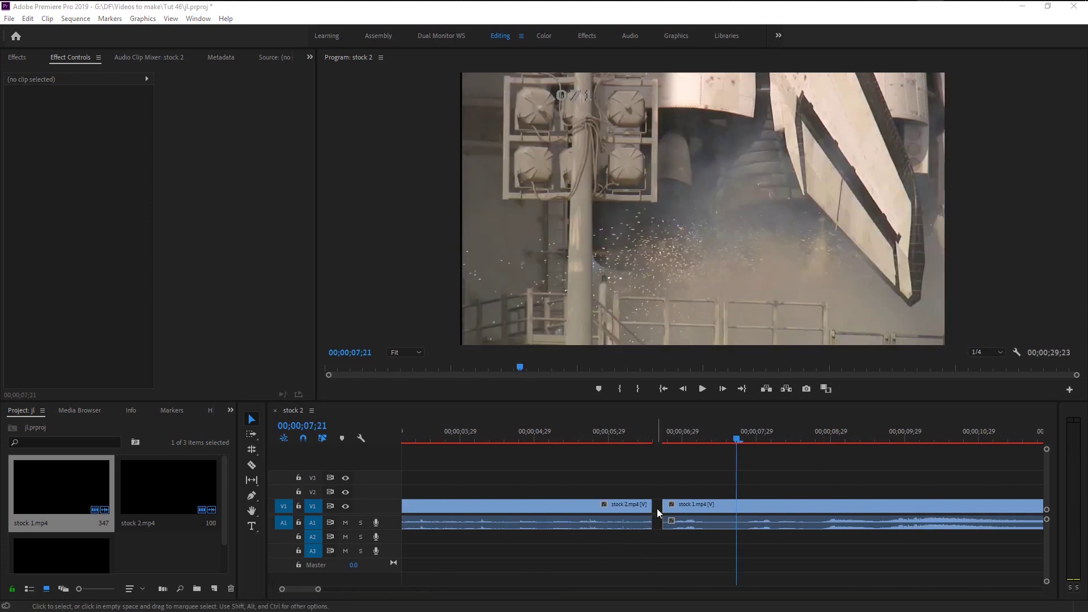
{"action": "left_click", "coordinate": [658, 509]}
{"action": "key", "text": "Delete"}
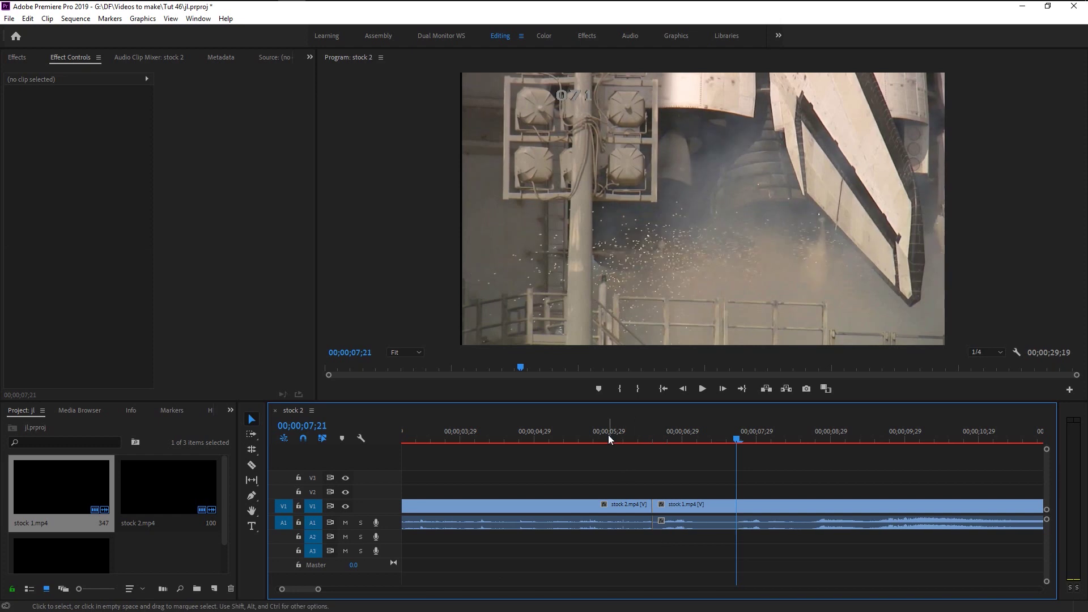
{"action": "left_click", "coordinate": [608, 433]}
{"action": "key", "text": "space"}
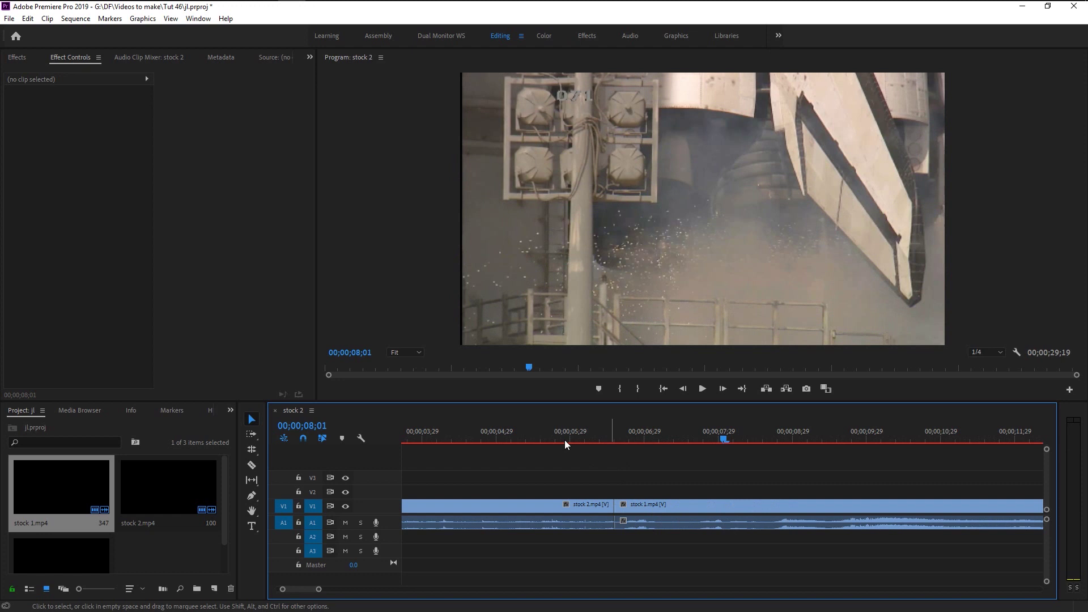
{"action": "key", "text": "space"}
{"action": "left_click", "coordinate": [553, 437]}
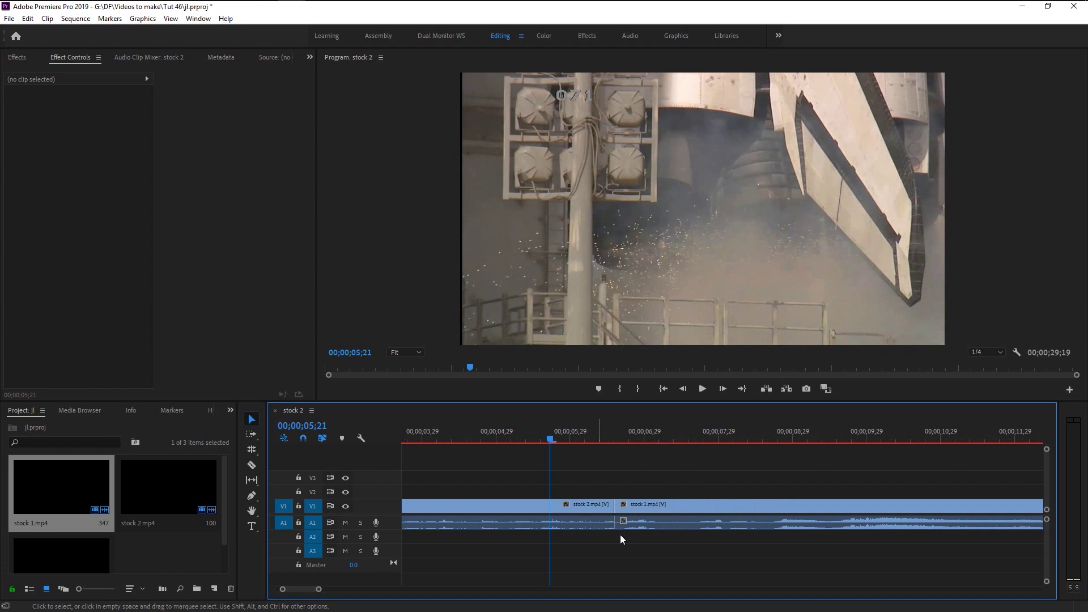
{"action": "scroll", "coordinate": [497, 473], "scroll_direction": "up", "scroll_amount": 1}
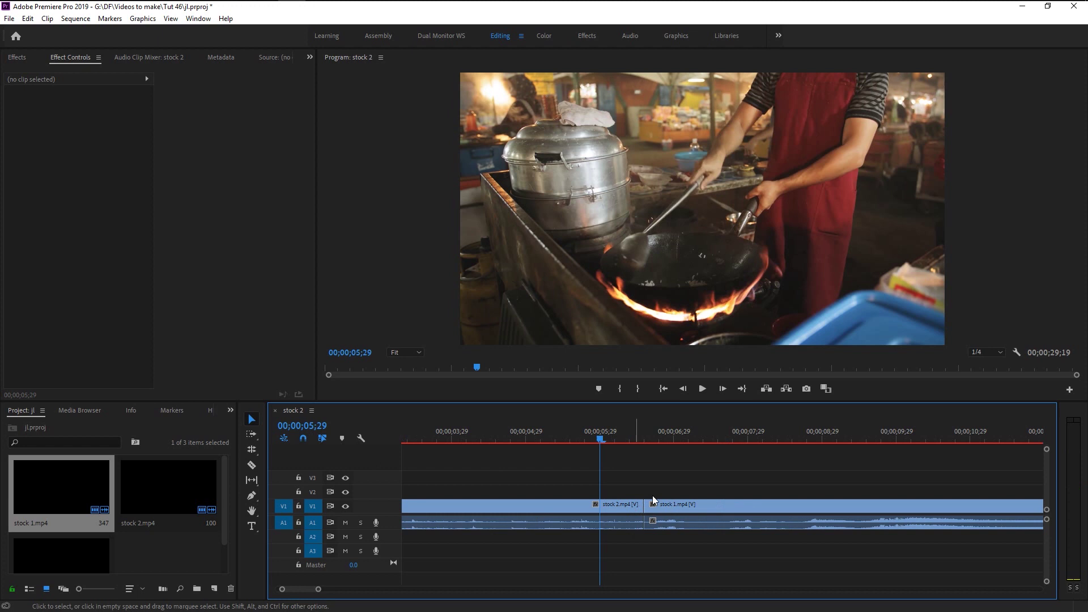
Step: Slide the rocket clip 17 frames earlier and scrub across the new cut
{"action": "key", "text": "space"}
{"action": "left_click", "coordinate": [690, 521]}
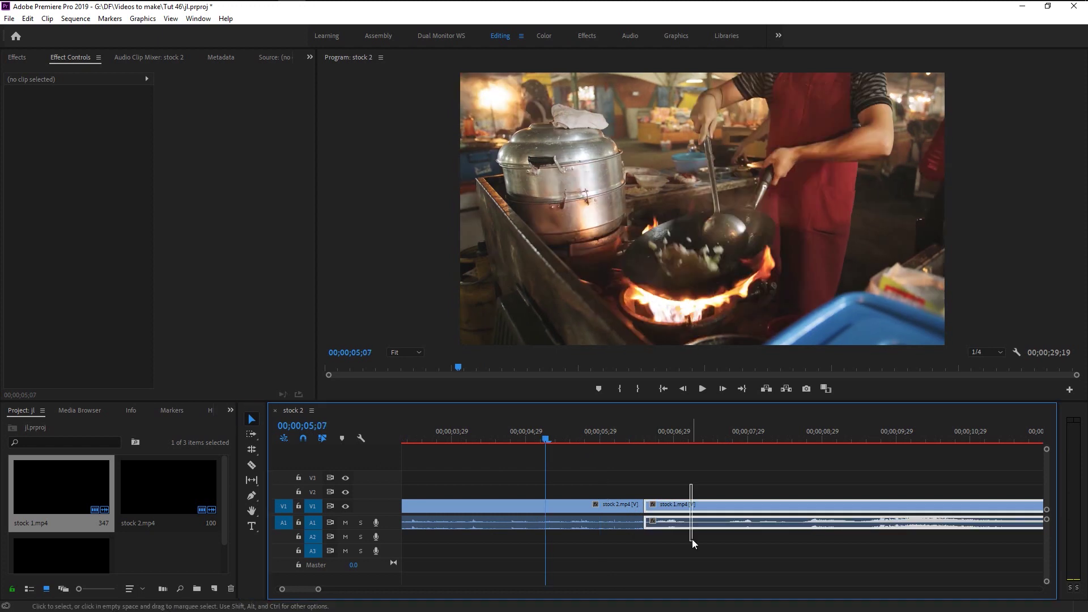
{"action": "left_click_drag", "start_coordinate": [681, 521], "coordinate": [560, 526]}
{"action": "left_click_drag", "start_coordinate": [534, 442], "coordinate": [549, 453]}
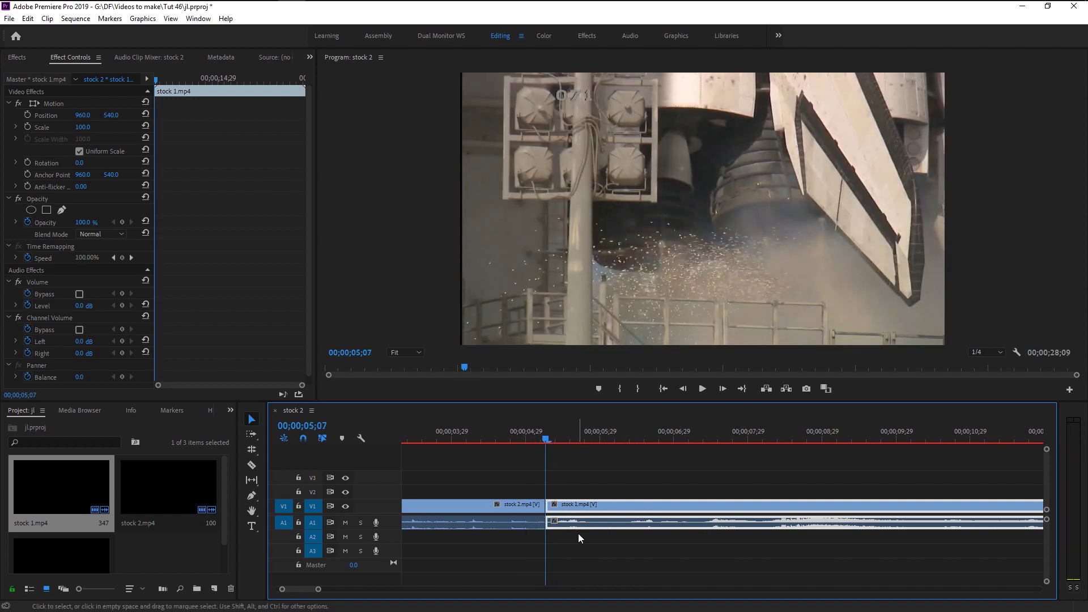
Step: Roll only the V1 picture cut later with the Rolling Edit Tool, making a split edit
{"action": "left_click", "coordinate": [255, 449]}
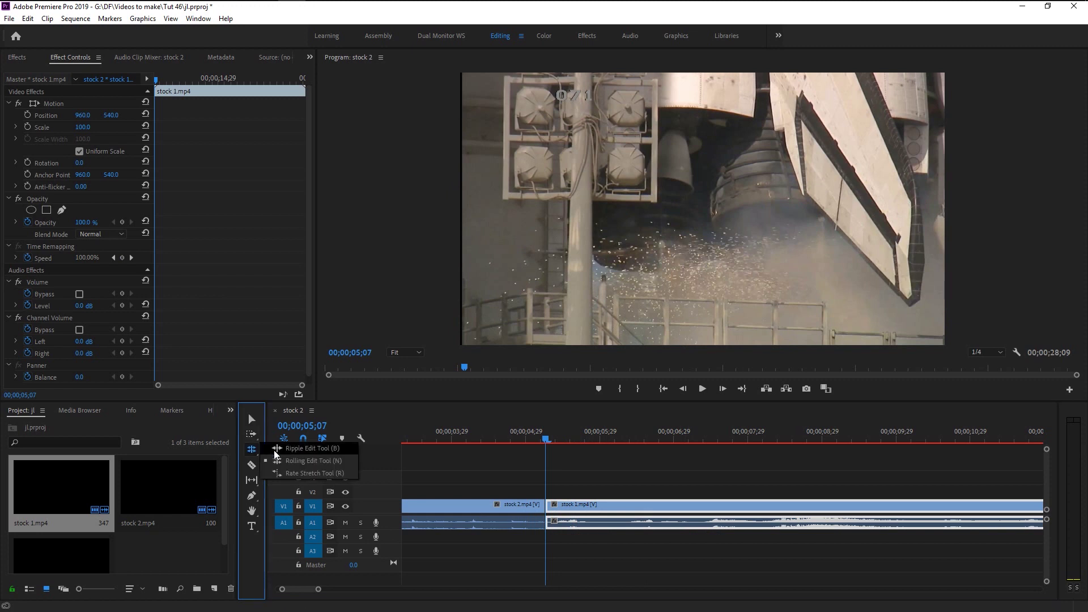
{"action": "left_click", "coordinate": [289, 460]}
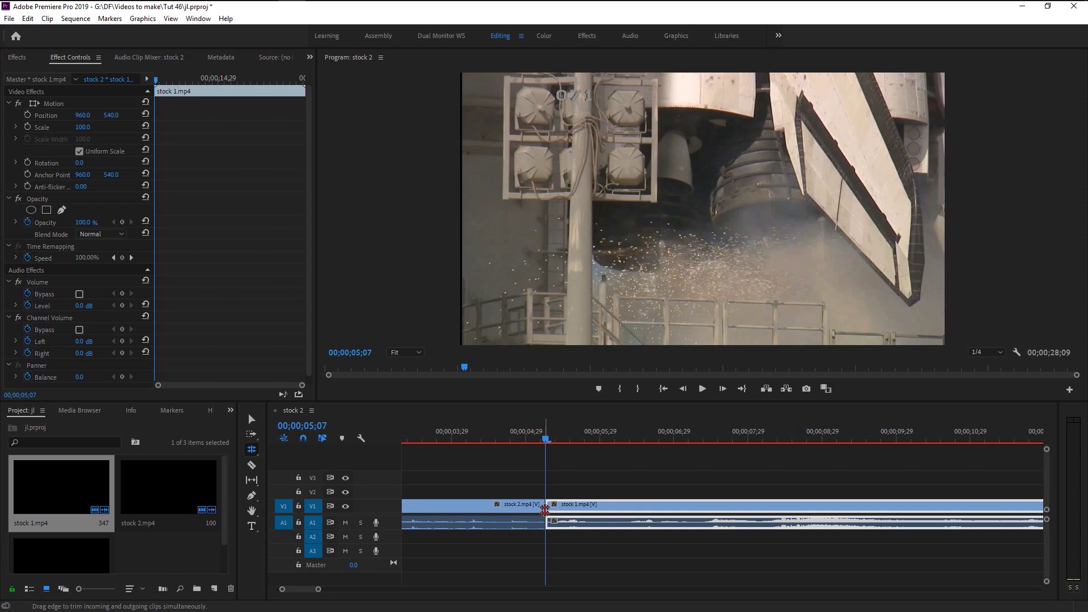
{"action": "left_click", "coordinate": [547, 505]}
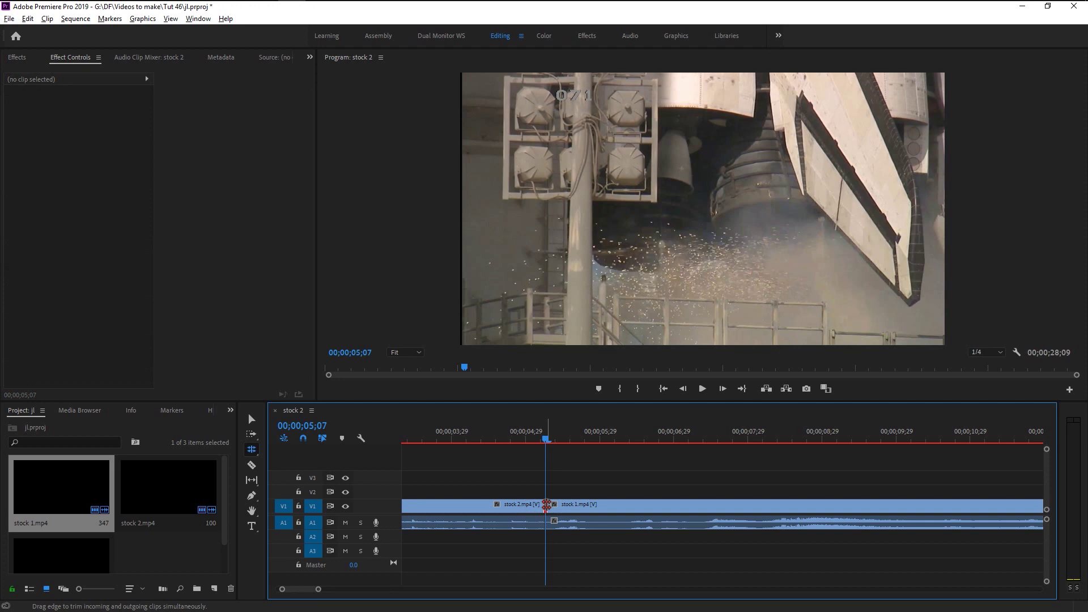
{"action": "left_click_drag", "start_coordinate": [546, 504], "coordinate": [668, 511]}
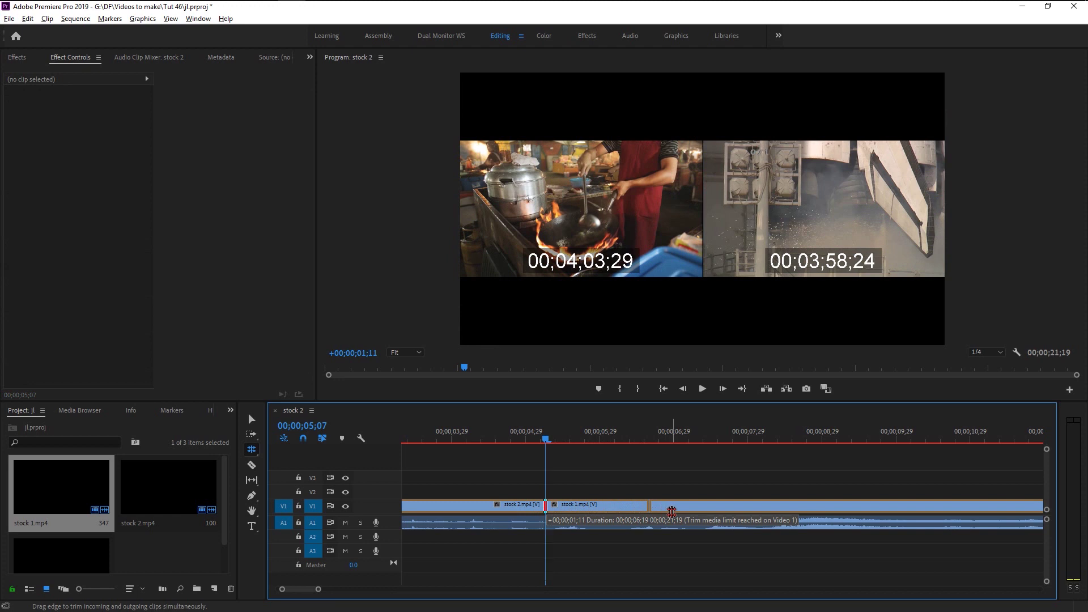
{"action": "left_click_drag", "start_coordinate": [672, 511], "coordinate": [671, 513]}
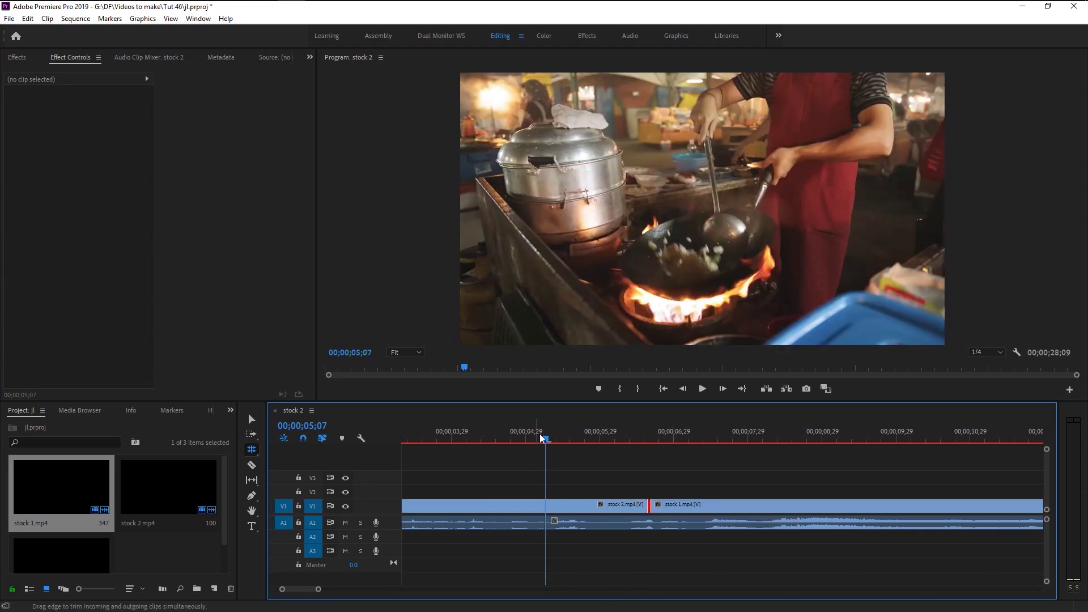
Step: Return to the Selection tool and play the whole sequence from the start
{"action": "key", "text": "v"}
{"action": "key", "text": "backslash"}
{"action": "key", "text": "Home"}
{"action": "key", "text": "space"}
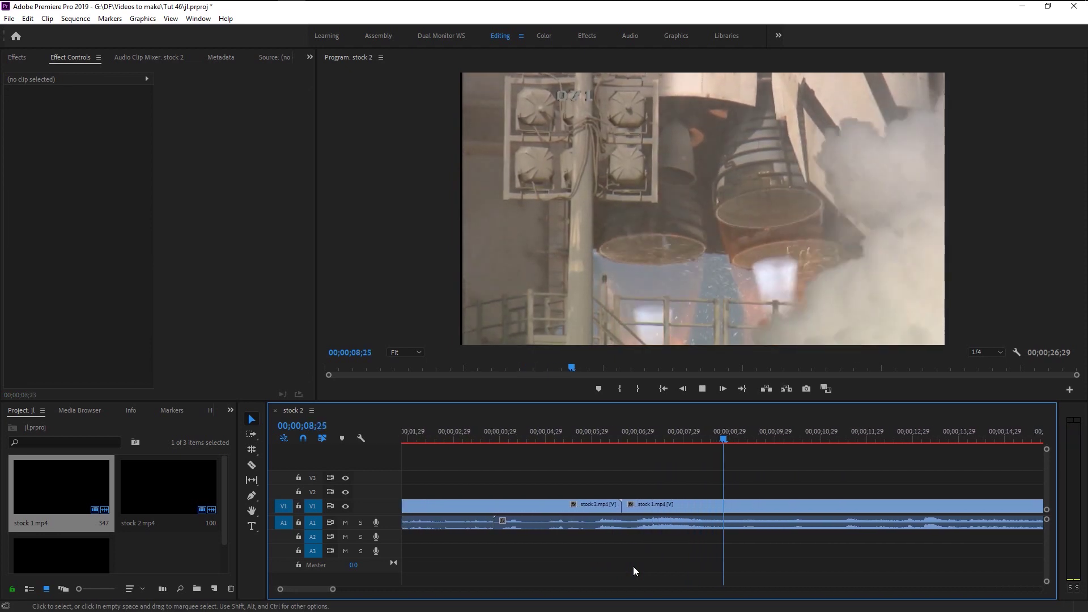
Step: Apply default transitions to the selected edit points between the two clips
{"action": "key", "text": "space"}
{"action": "scroll", "coordinate": [474, 535], "scroll_direction": "up", "scroll_amount": 5}
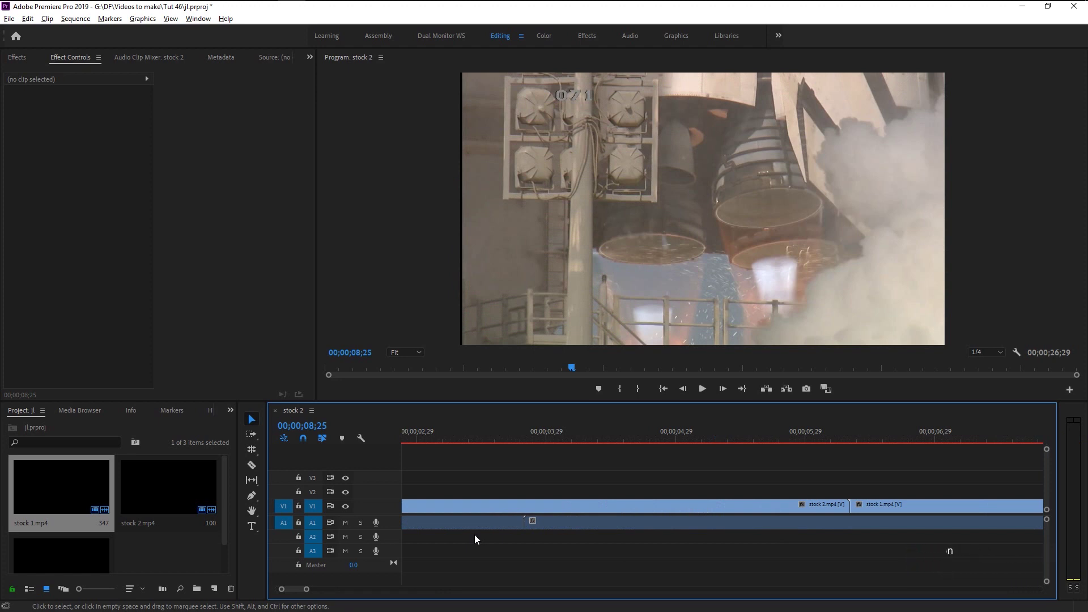
{"action": "right_click", "coordinate": [531, 522]}
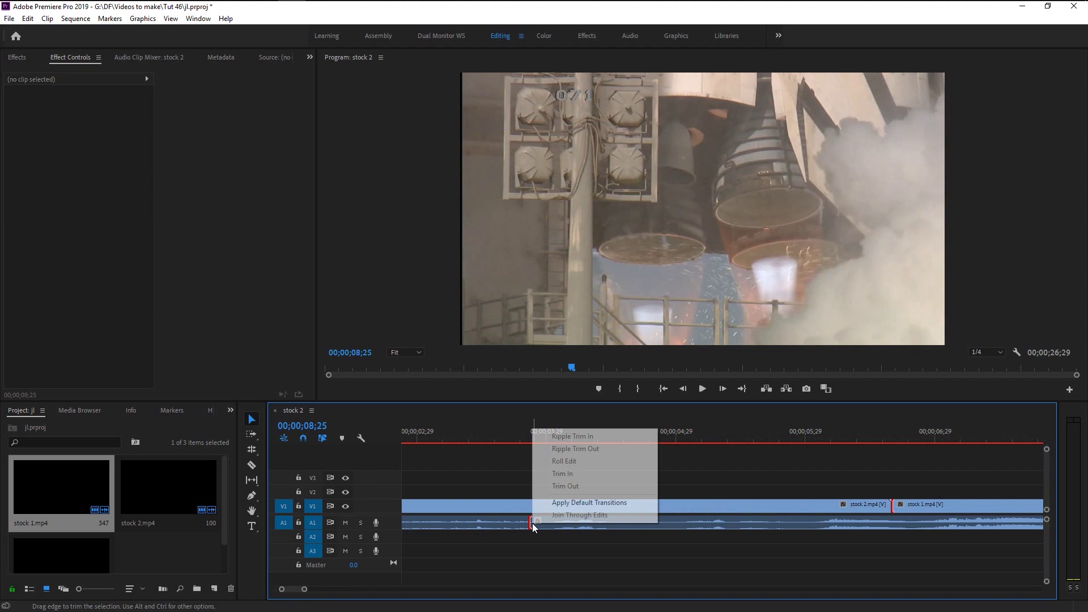
{"action": "left_click", "coordinate": [572, 503]}
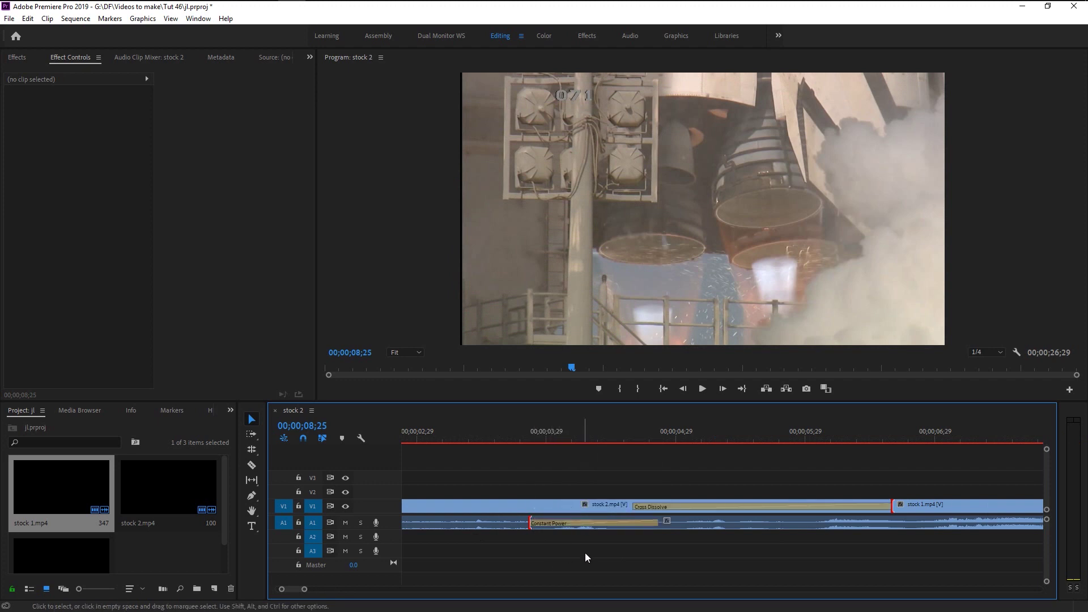
{"action": "left_click", "coordinate": [510, 438]}
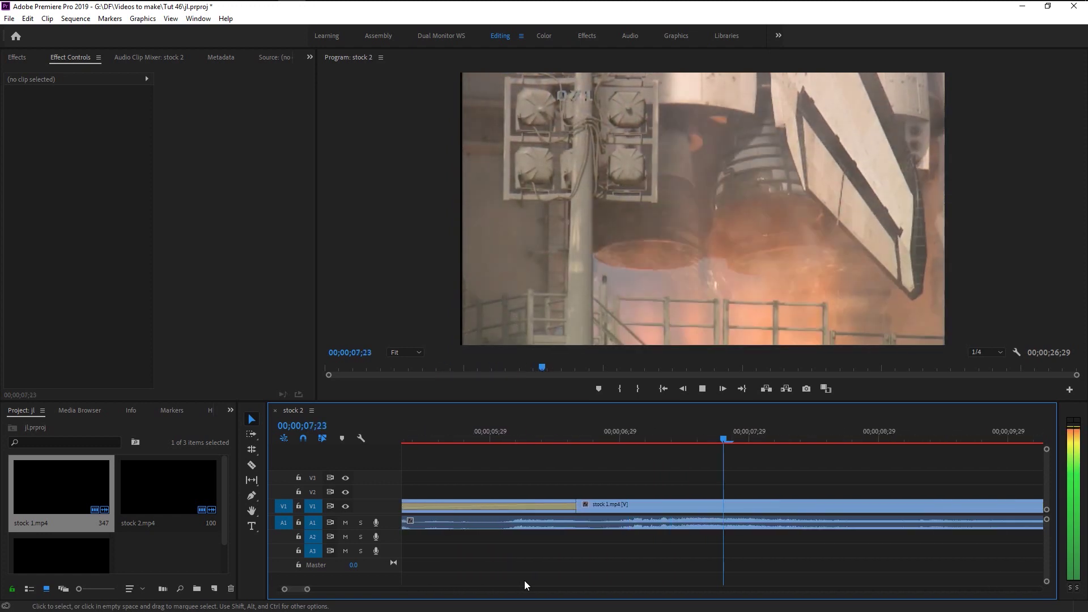
Step: Drag the Cross Dissolve's edge to lengthen it, then play it back
{"action": "key", "text": "space"}
{"action": "key", "text": "minus"}
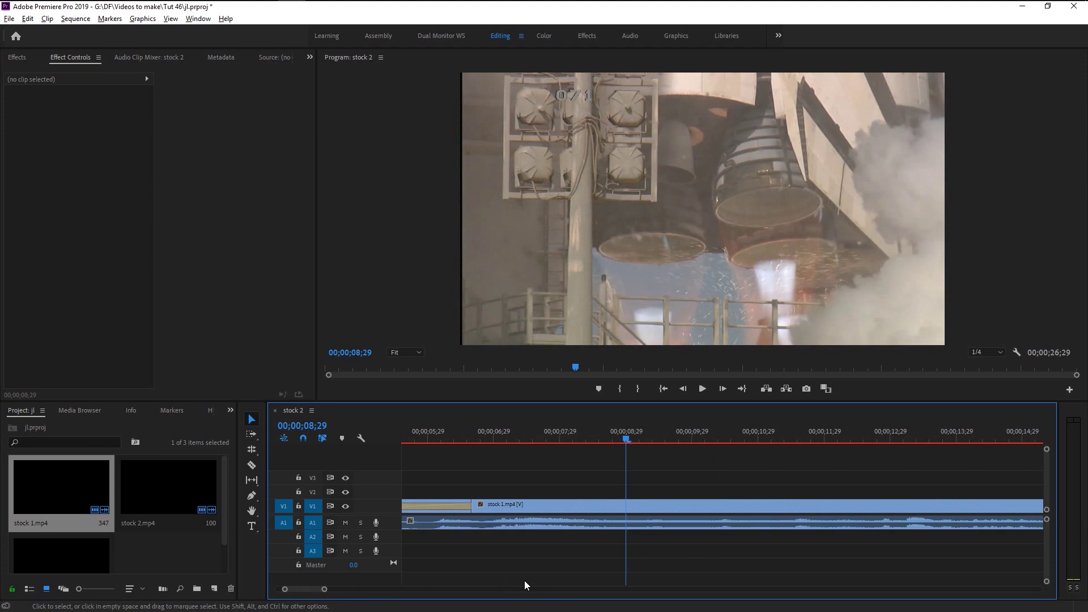
{"action": "key", "text": "minus"}
{"action": "key", "text": "minus"}
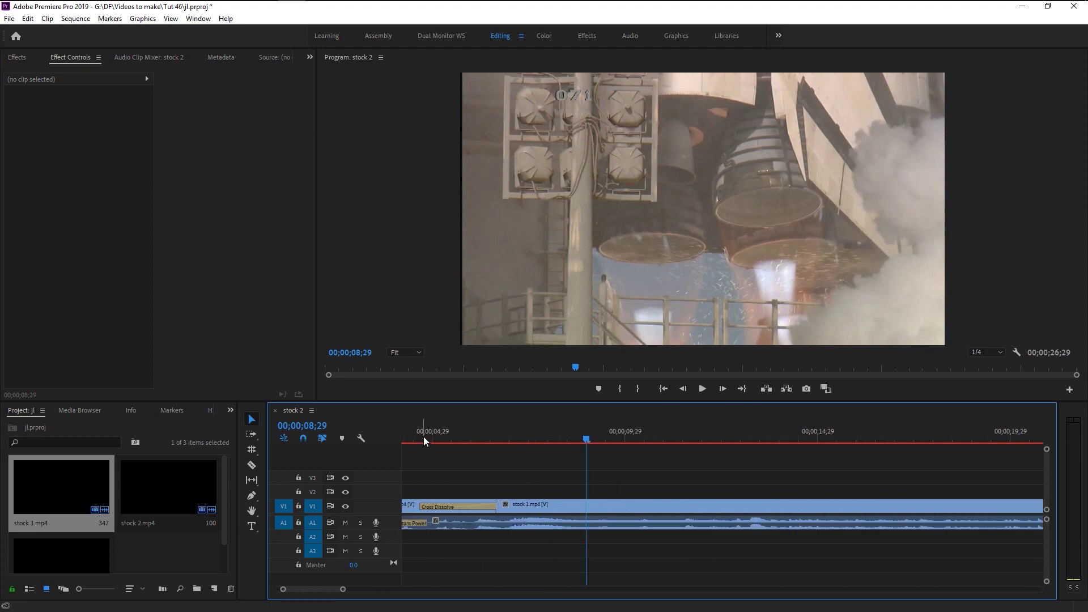
{"action": "left_click_drag", "start_coordinate": [423, 437], "coordinate": [458, 464]}
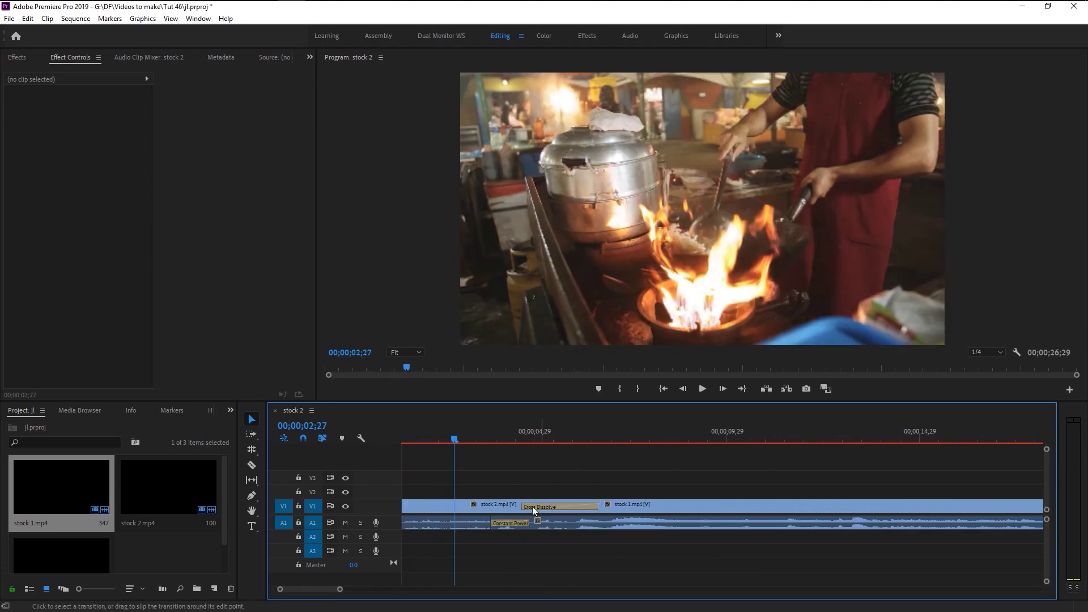
{"action": "left_click_drag", "start_coordinate": [524, 507], "coordinate": [590, 507]}
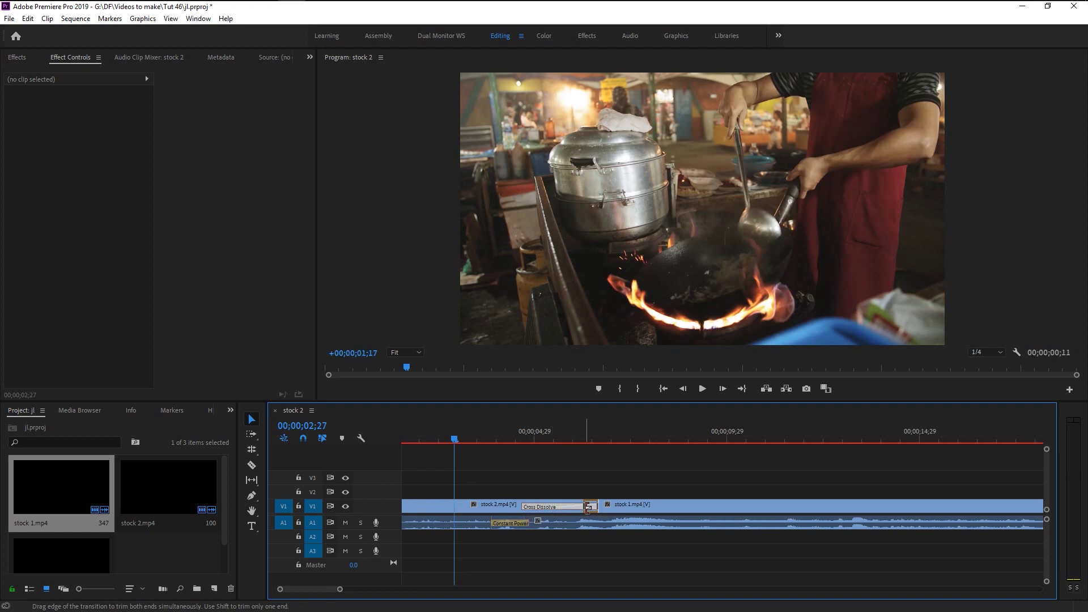
{"action": "left_click_drag", "start_coordinate": [606, 569], "coordinate": [604, 569]}
{"action": "left_click", "coordinate": [603, 570]}
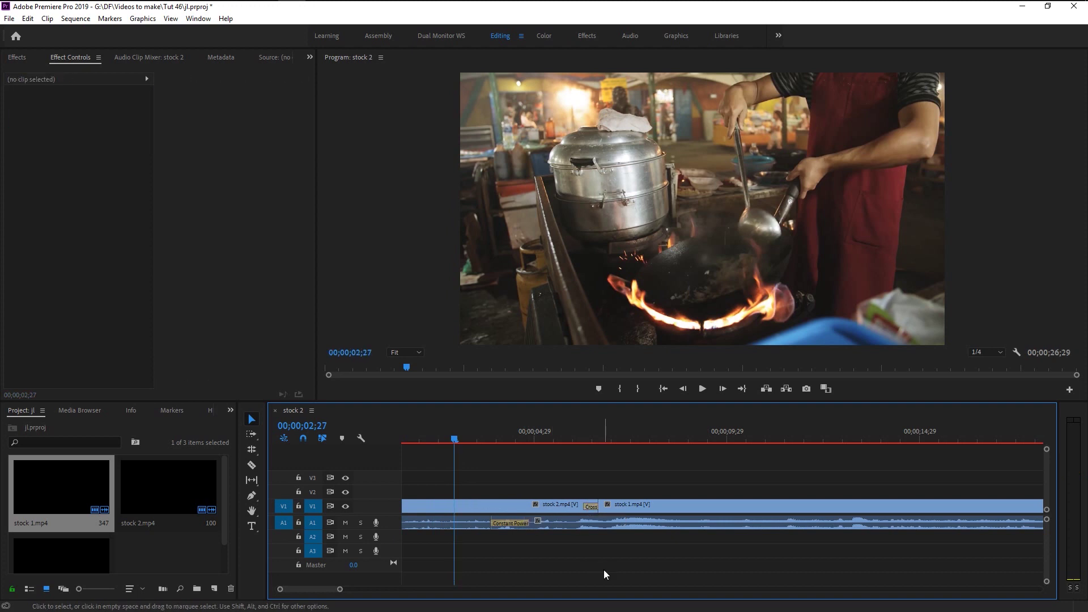
{"action": "key", "text": "space"}
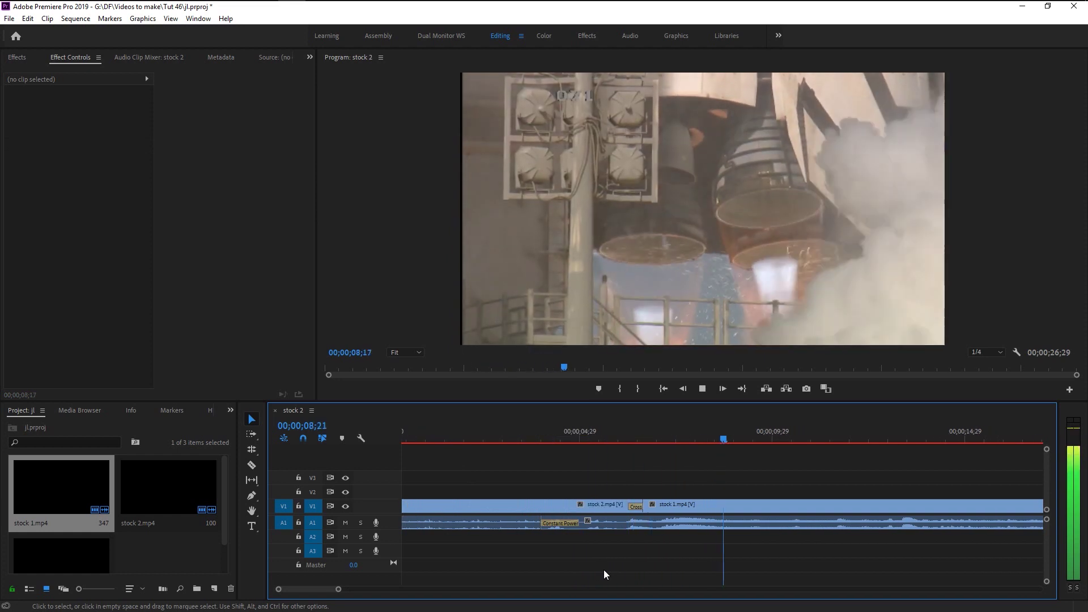
{"action": "key", "text": "ctrl+z"}
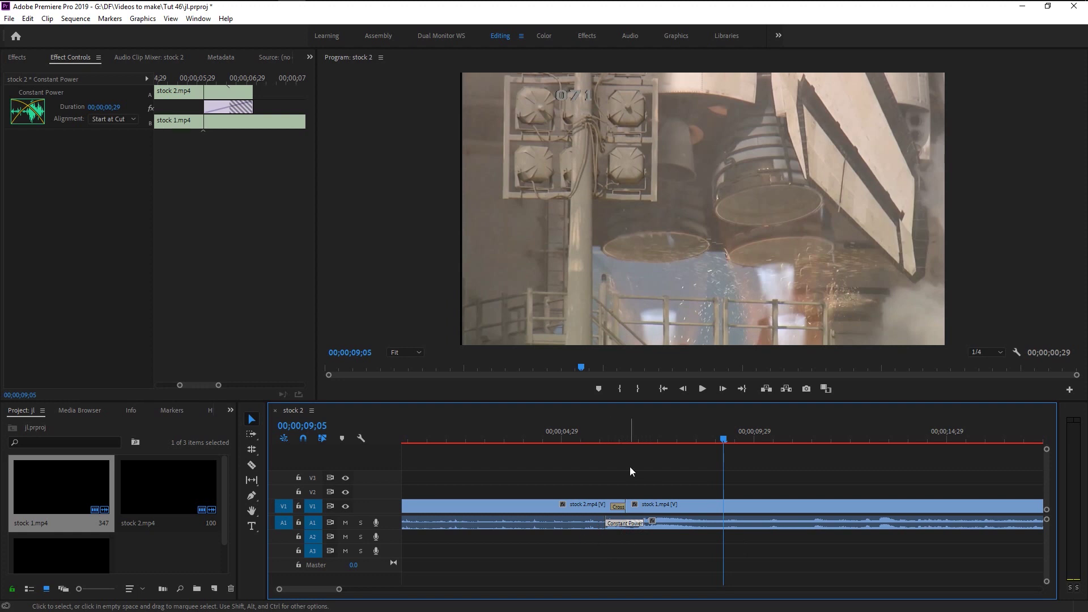
Step: Undo the Cross Dissolve and Constant Power crossfade at the cut
{"action": "key", "text": "j"}
{"action": "key", "text": "ctrl+z"}
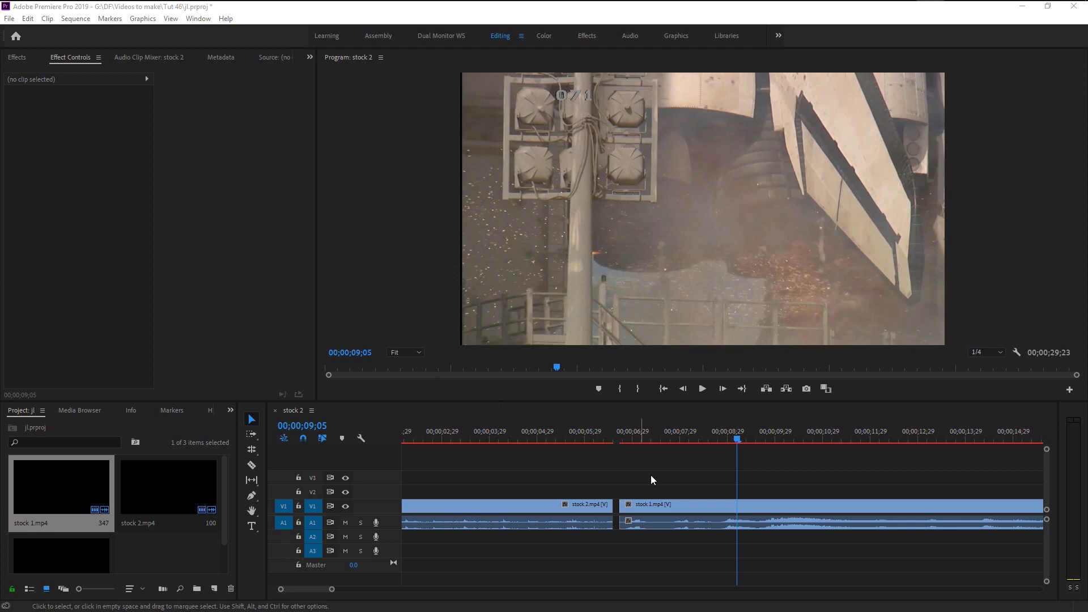
Step: Ripple delete the gap, then extend stock 2.mp4's end about 1;17 toward 8;29
{"action": "left_click", "coordinate": [614, 504]}
{"action": "key", "text": "Delete"}
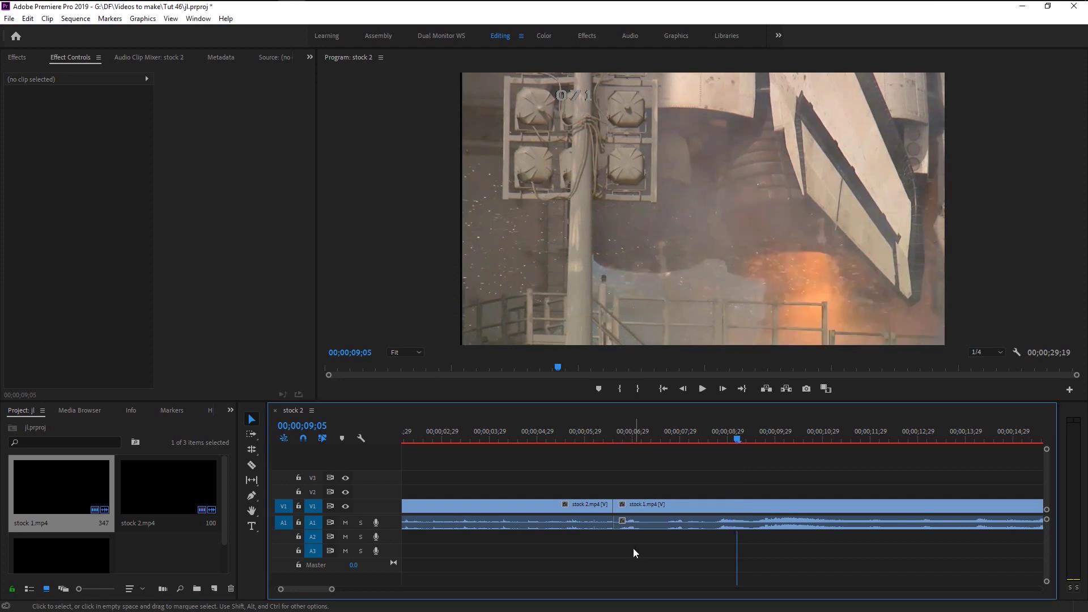
{"action": "left_click", "coordinate": [566, 508]}
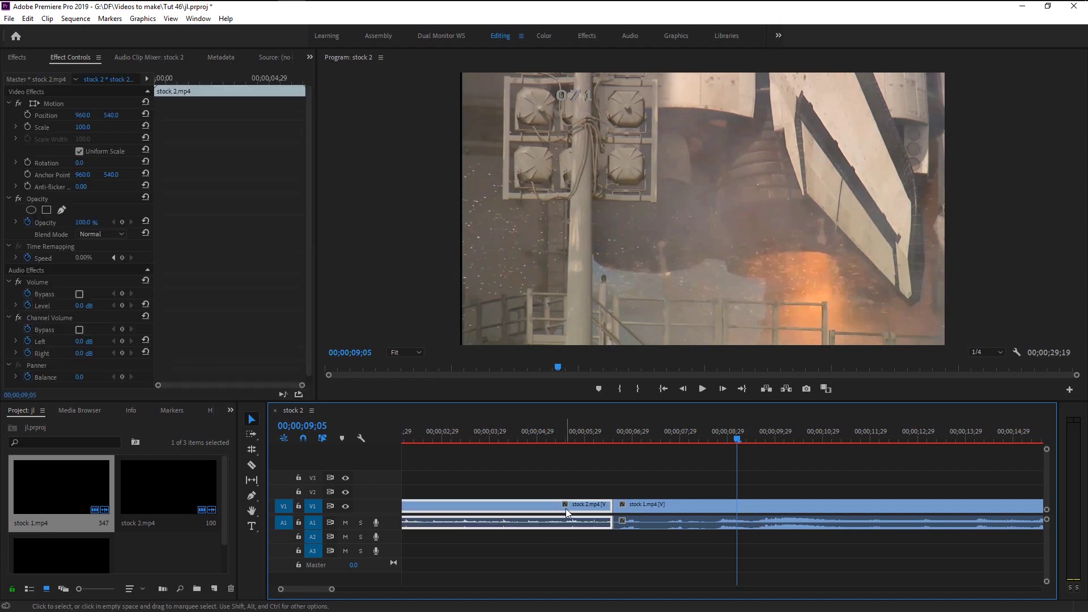
{"action": "left_click_drag", "start_coordinate": [612, 508], "coordinate": [726, 513]}
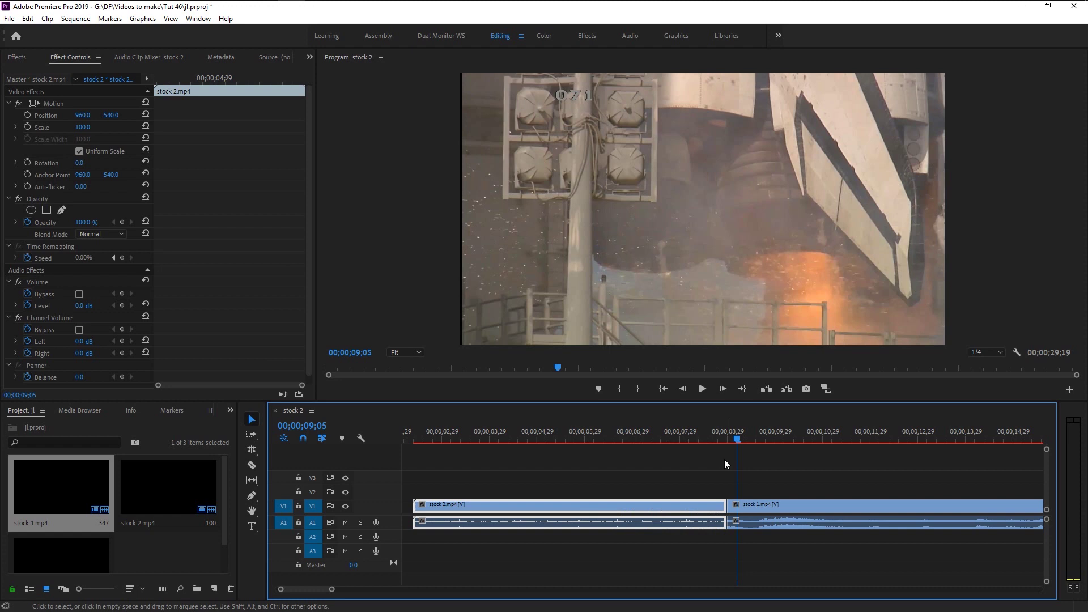
{"action": "left_click", "coordinate": [729, 435]}
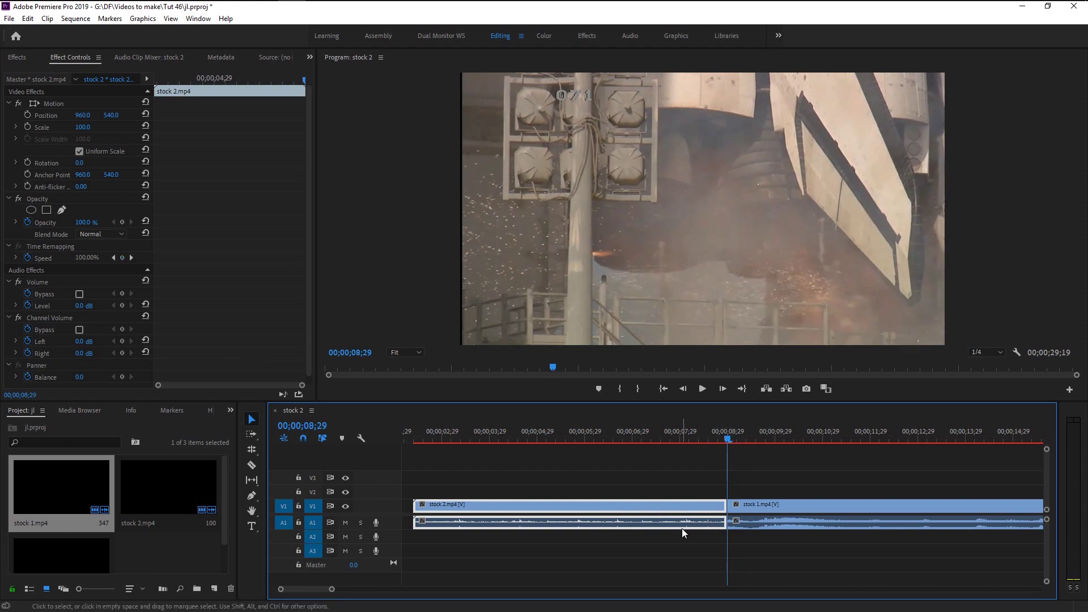
{"action": "left_click", "coordinate": [253, 449]}
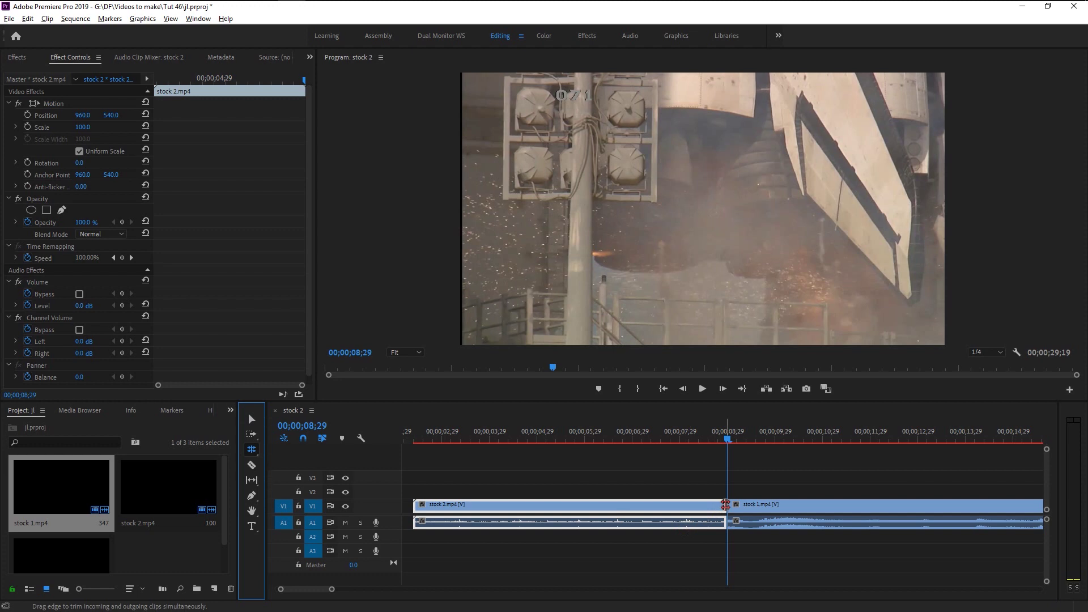
Step: Roll only the video cut about a second earlier for an L cut, then play it
{"action": "left_click", "coordinate": [726, 504]}
{"action": "left_click_drag", "start_coordinate": [726, 504], "coordinate": [608, 504]}
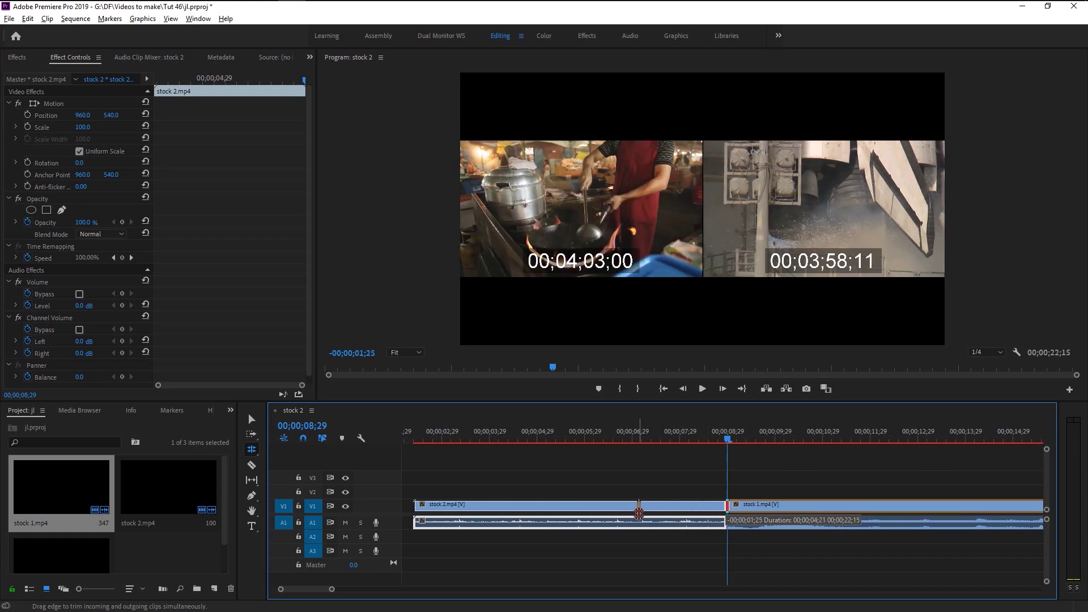
{"action": "left_click_drag", "start_coordinate": [608, 505], "coordinate": [637, 538]}
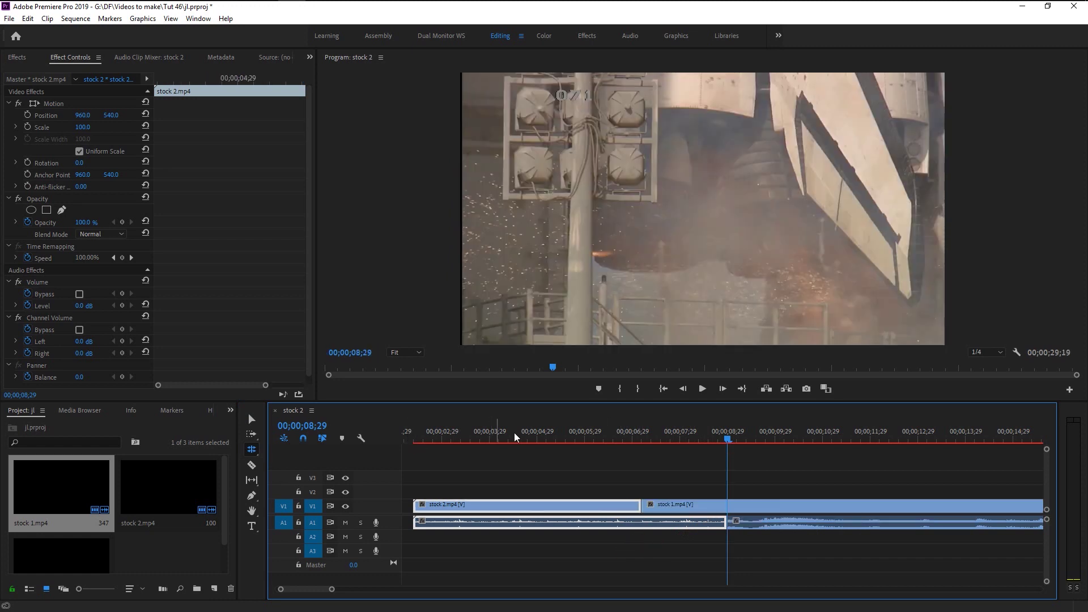
{"action": "left_click_drag", "start_coordinate": [485, 437], "coordinate": [469, 438]}
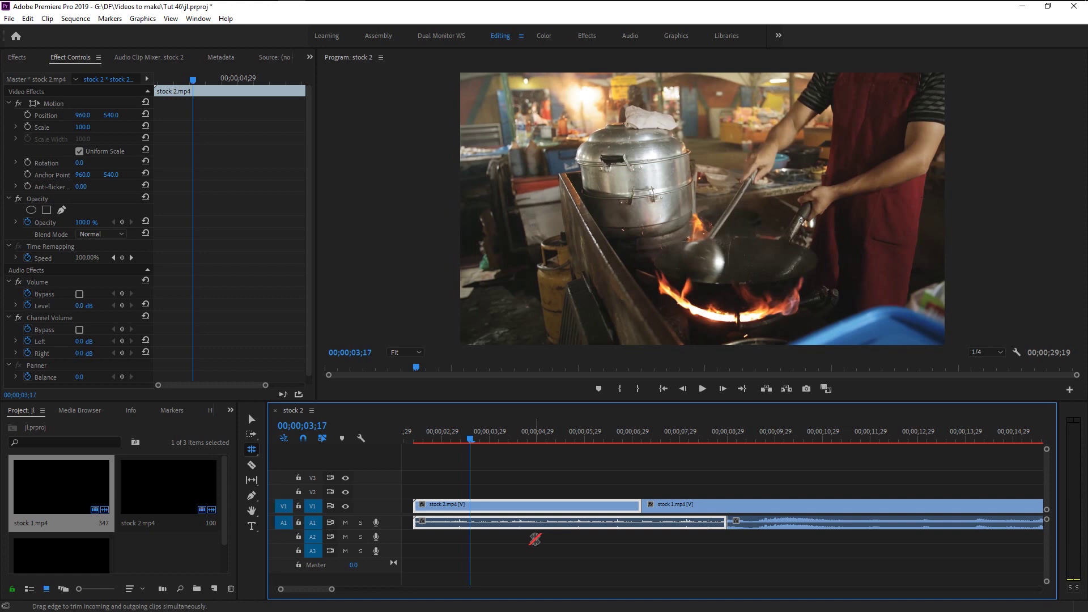
{"action": "key", "text": "v"}
{"action": "left_click", "coordinate": [528, 564]}
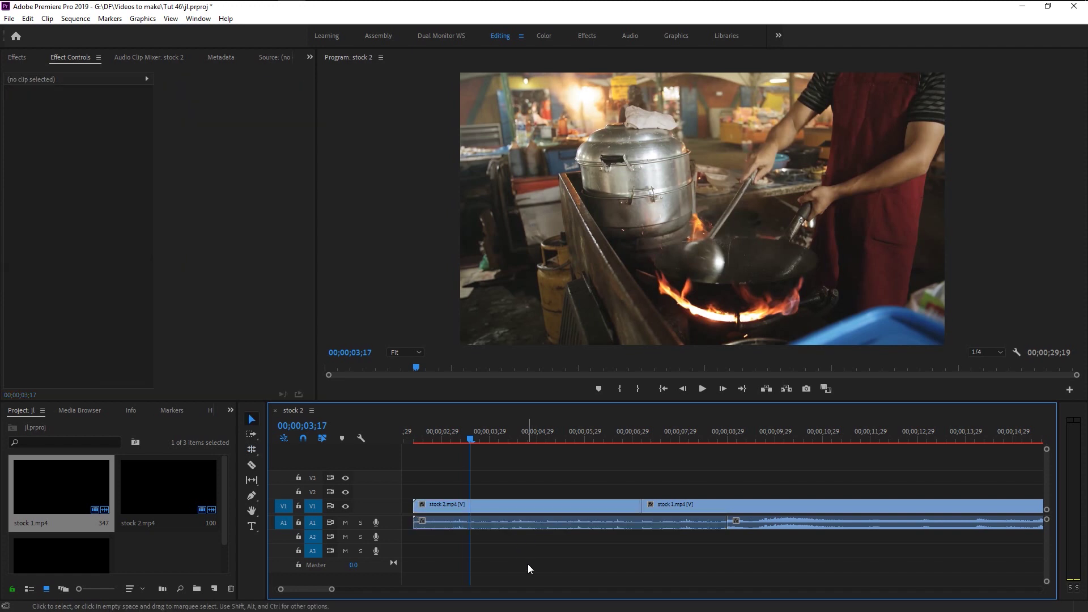
{"action": "key", "text": "space"}
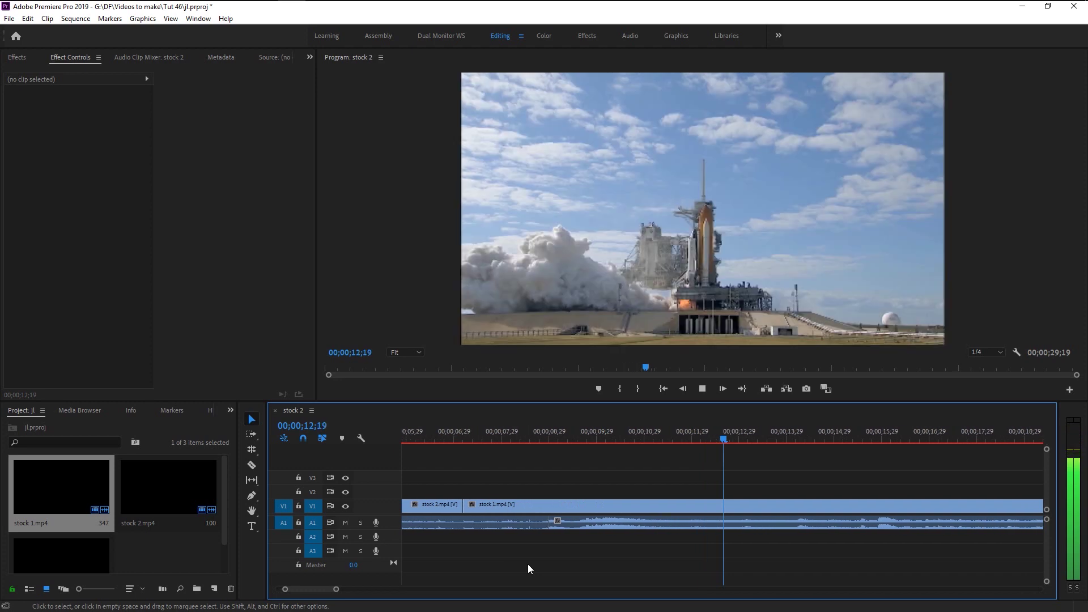
{"action": "key", "text": "space"}
{"action": "key", "text": "minus"}
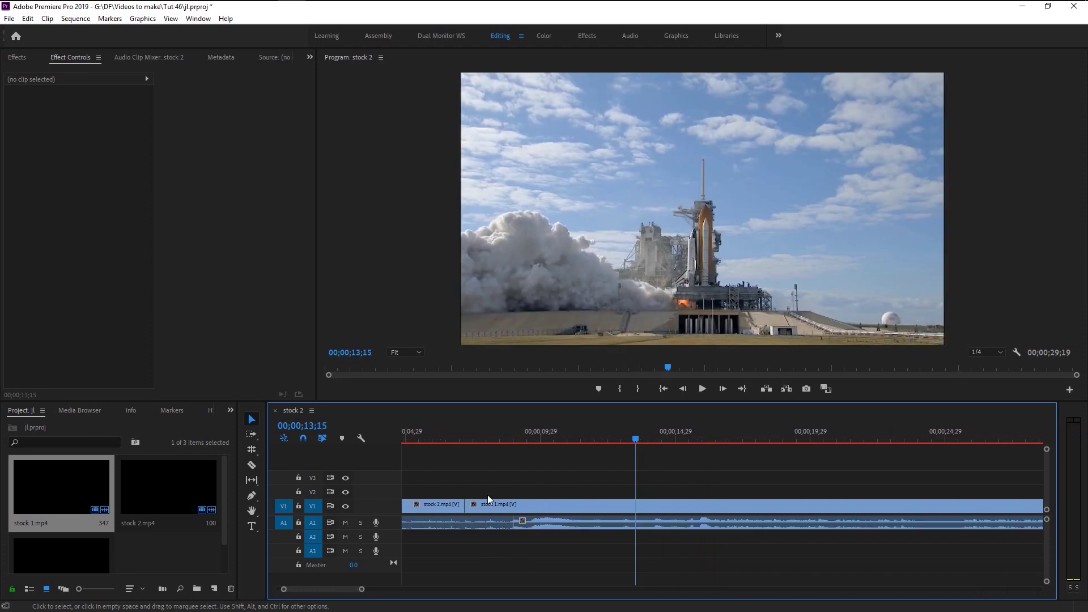
{"action": "left_click_drag", "start_coordinate": [423, 433], "coordinate": [398, 435]}
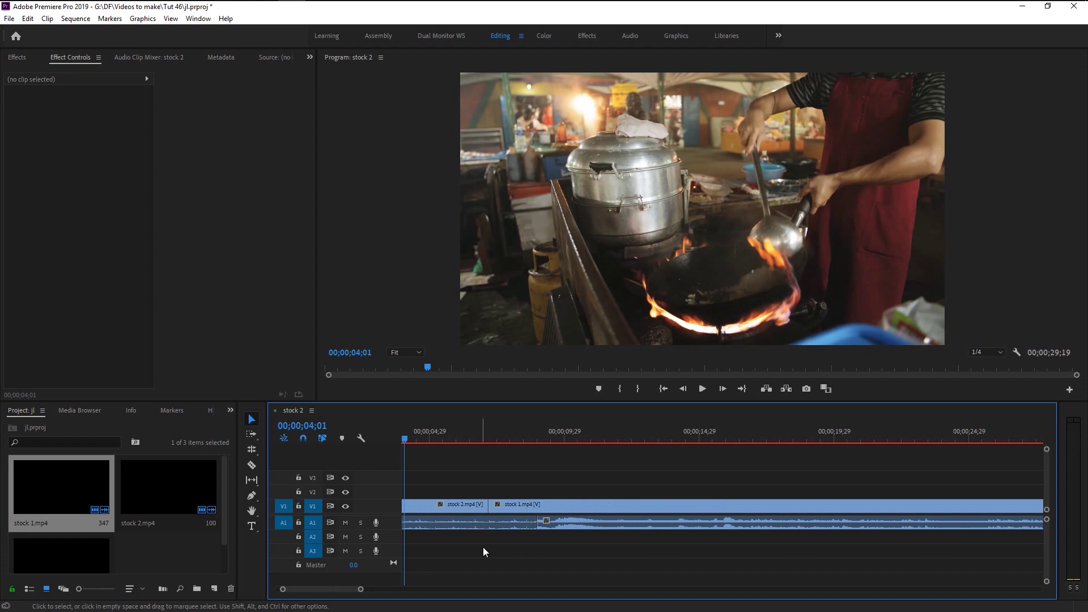
{"action": "key", "text": "space"}
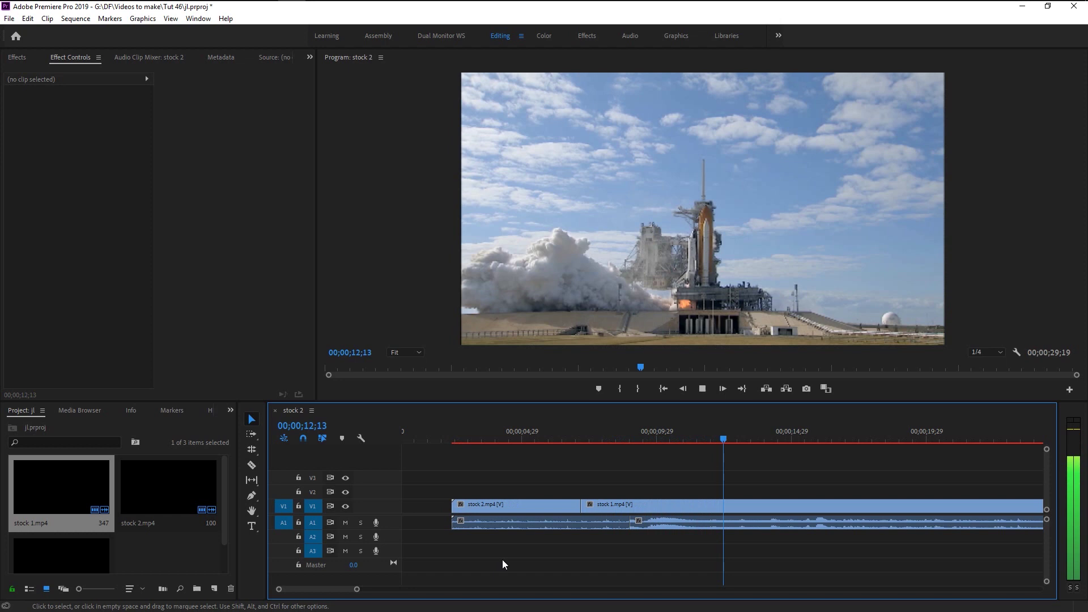
{"action": "key", "text": "space"}
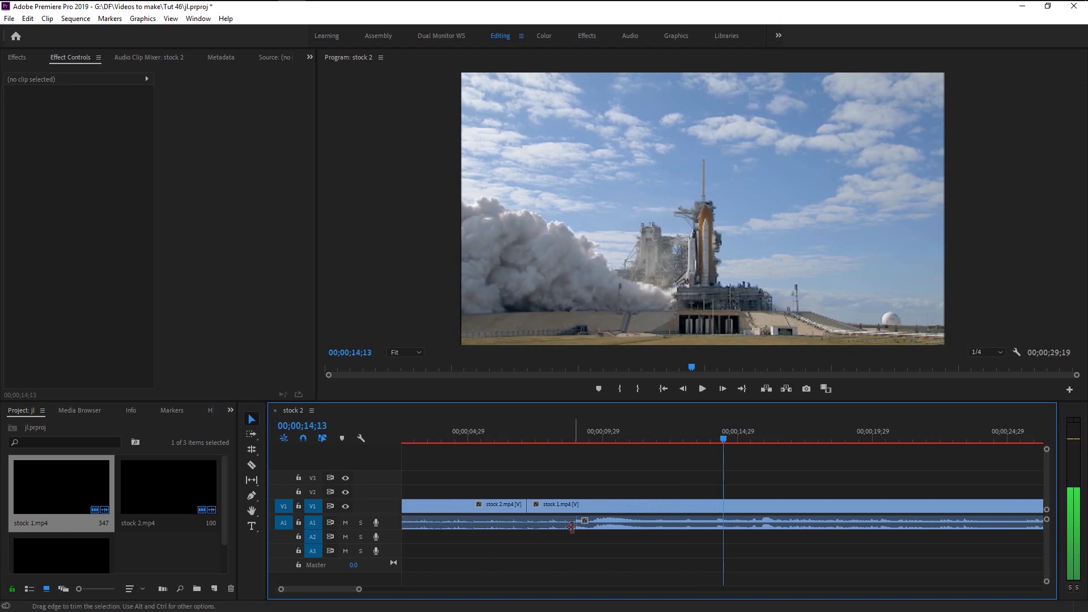
Step: Apply default transitions at the food-to-rocket cut and inspect the video Cross Dissolve
{"action": "right_click", "coordinate": [574, 528]}
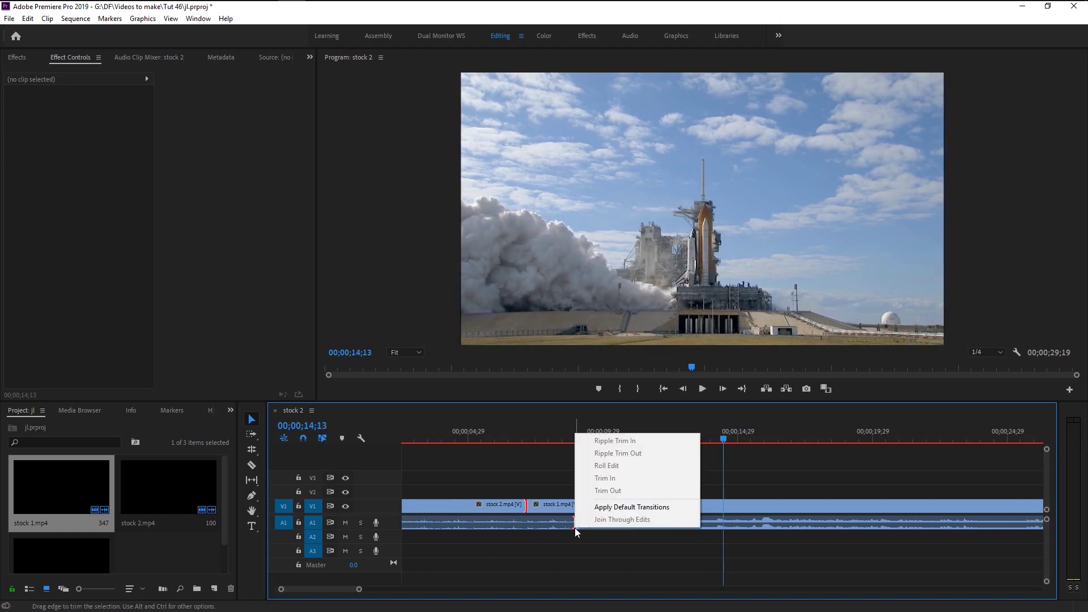
{"action": "left_click", "coordinate": [615, 507]}
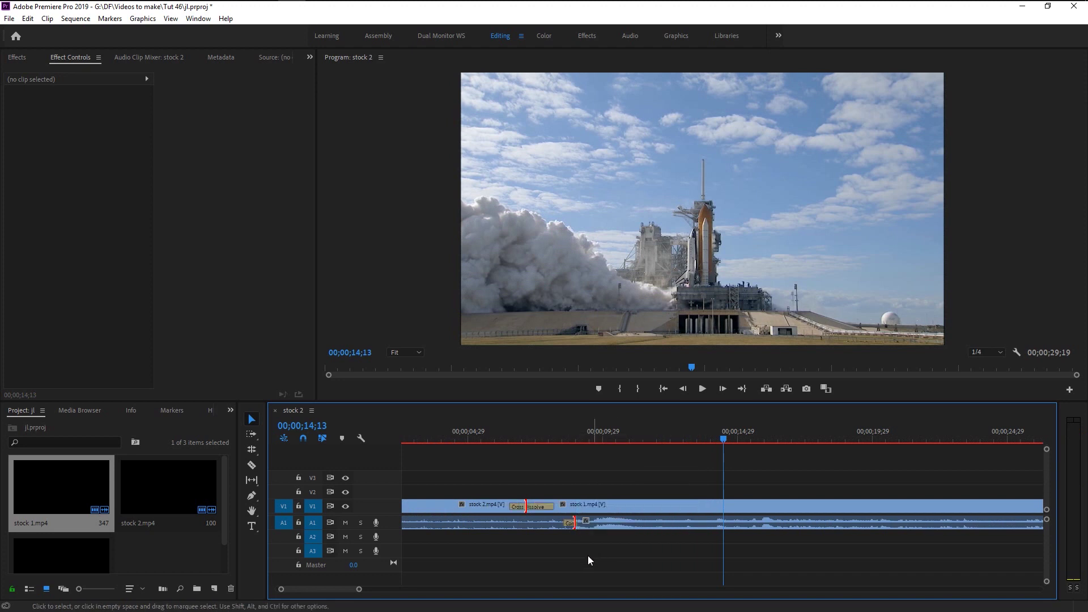
{"action": "left_click", "coordinate": [548, 505]}
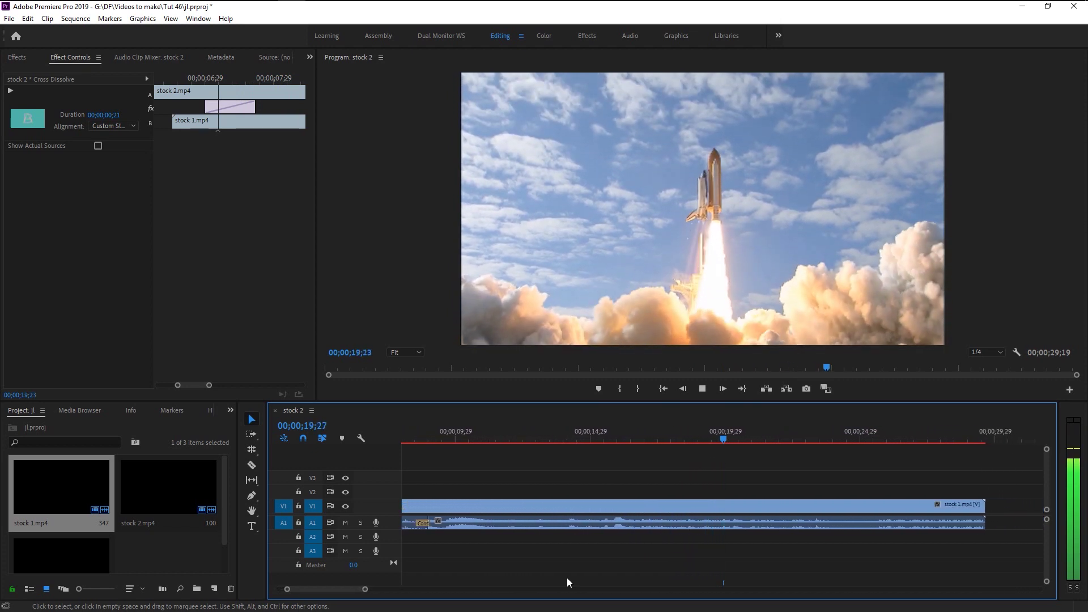
{"action": "key", "text": "space"}
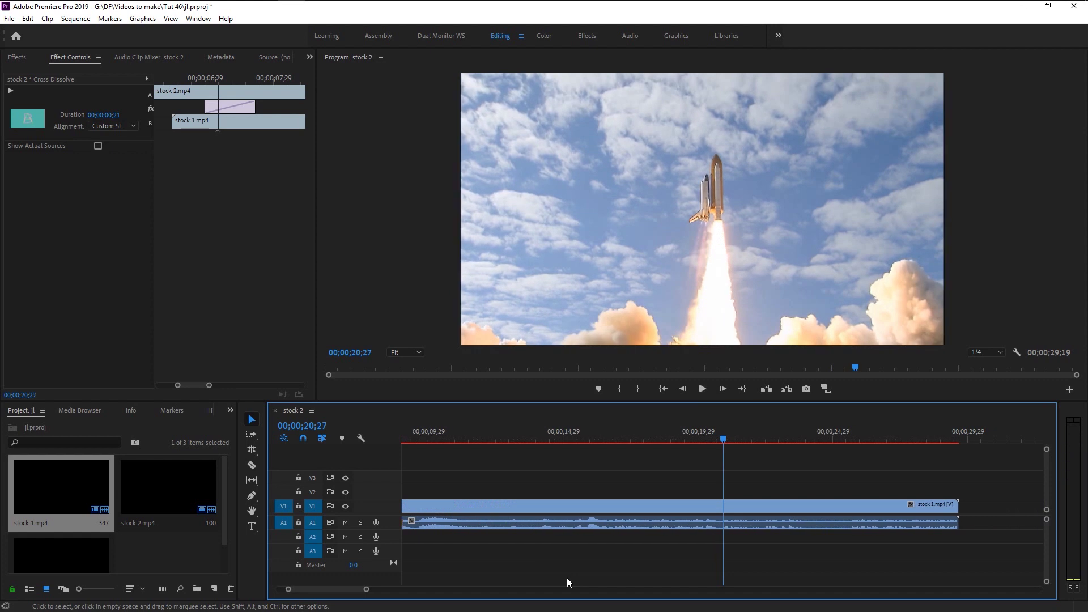
{"action": "scroll", "coordinate": [566, 577], "scroll_direction": "down", "scroll_amount": 1, "text": "alt"}
{"action": "scroll", "coordinate": [566, 576], "scroll_direction": "down", "scroll_amount": 1, "text": "alt"}
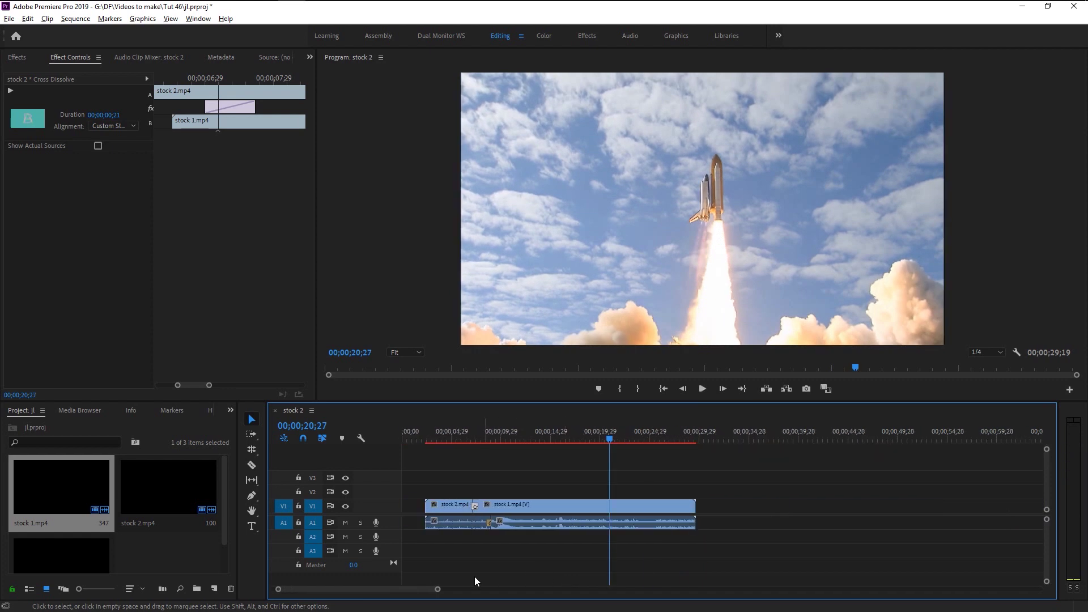
{"action": "left_click", "coordinate": [468, 528]}
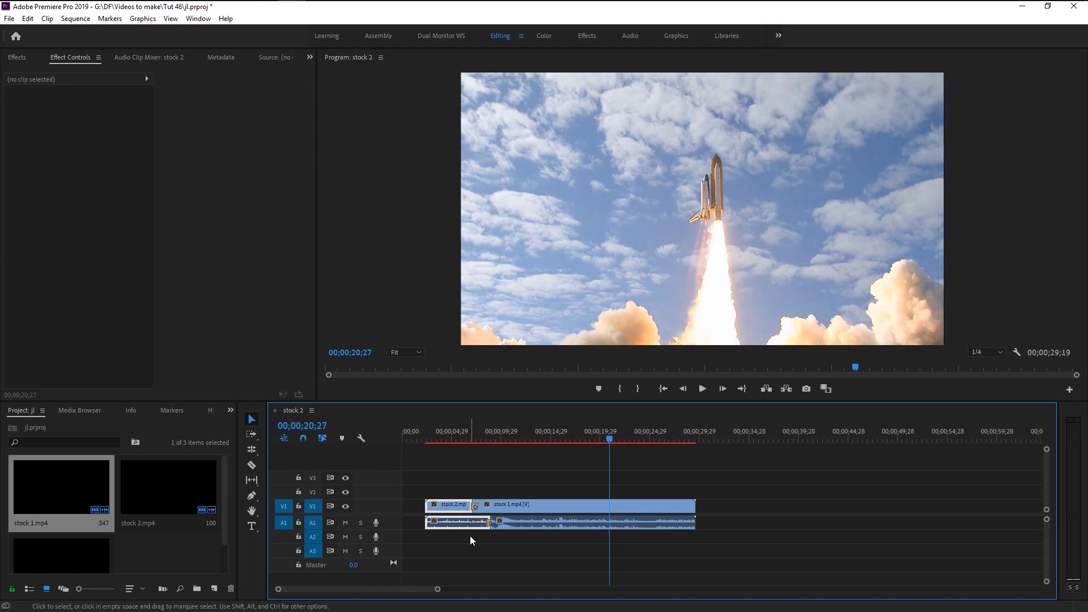
{"action": "left_click_drag", "start_coordinate": [474, 488], "coordinate": [474, 533]}
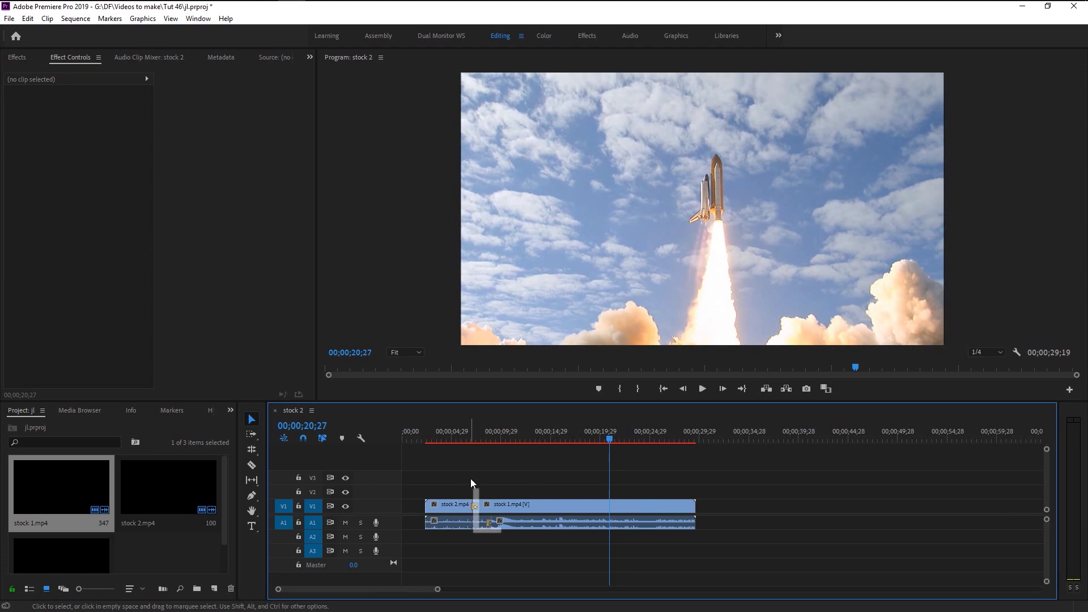